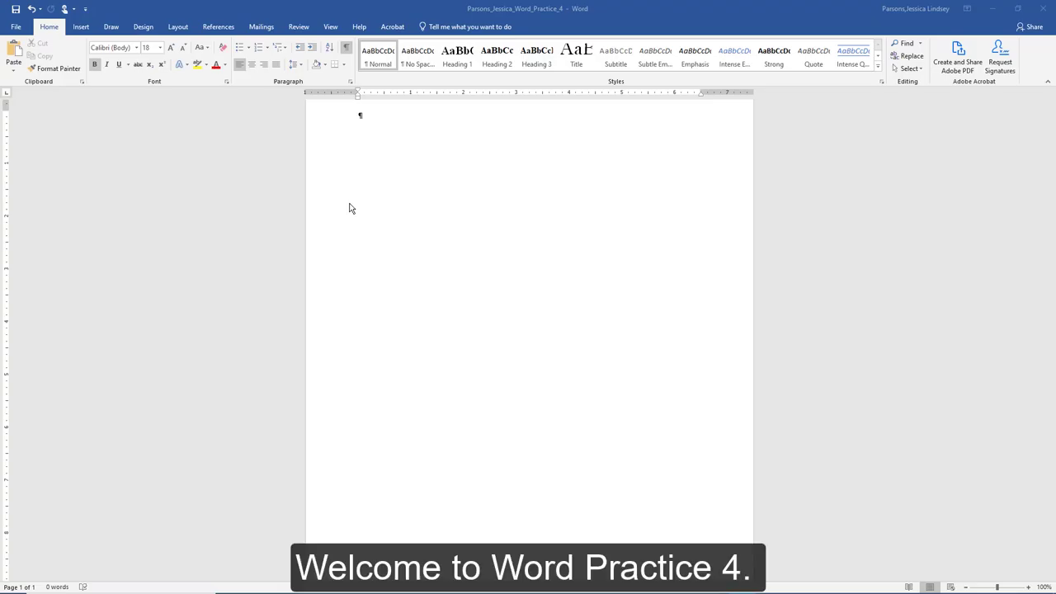
Browse the Design tab's Document Formatting style sets, leaving the default style set applied.
scroll(349, 208, up, 1)
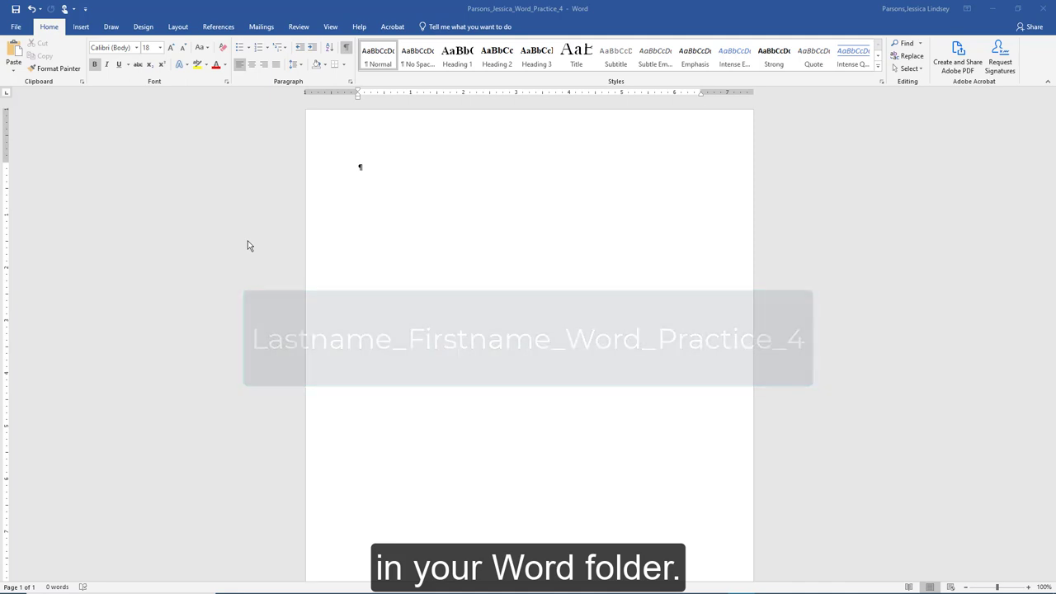
click(147, 28)
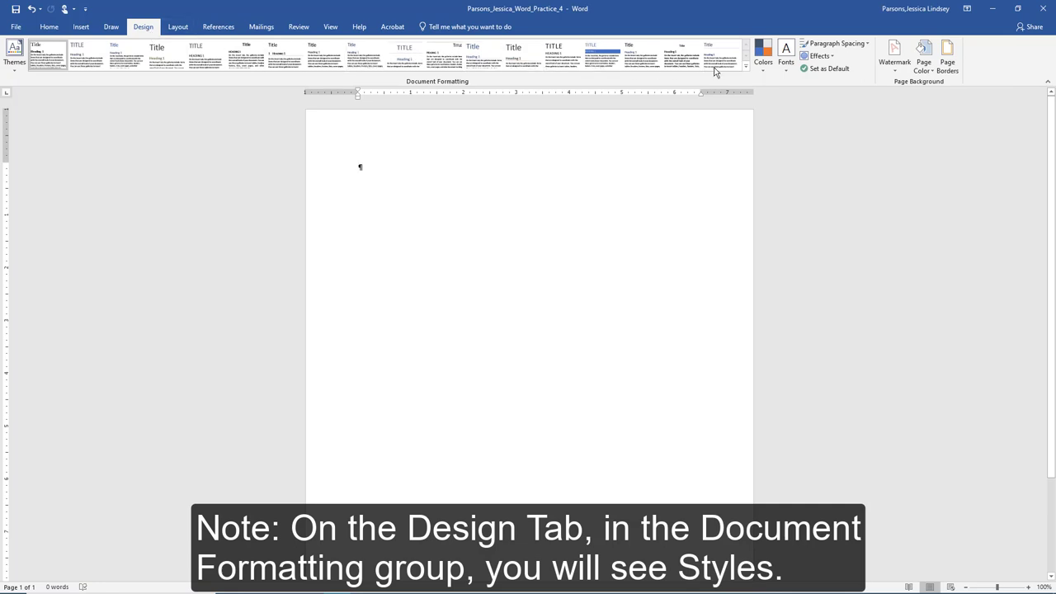
click(746, 70)
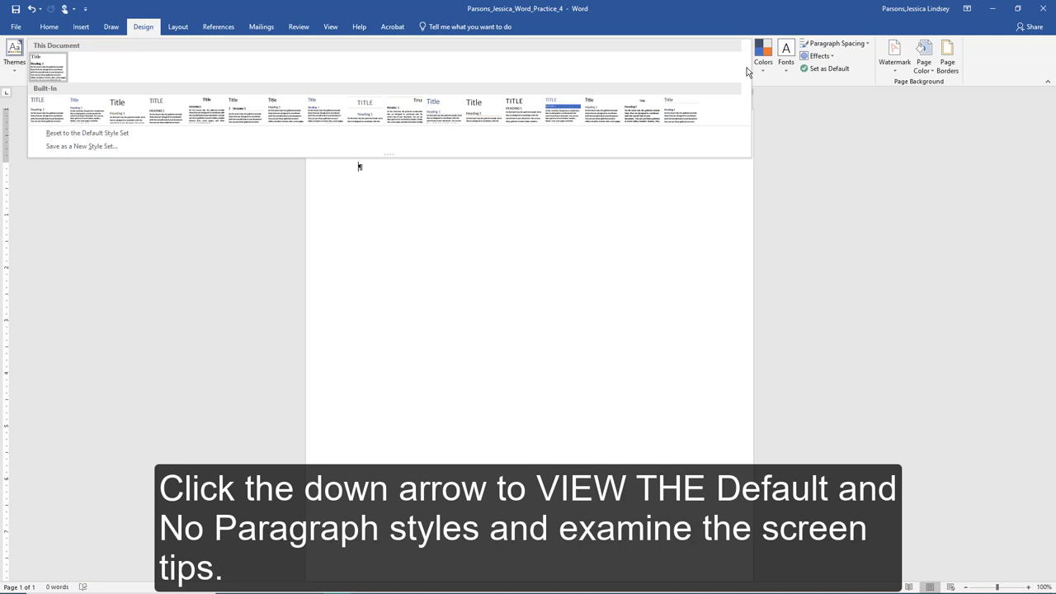
click(803, 173)
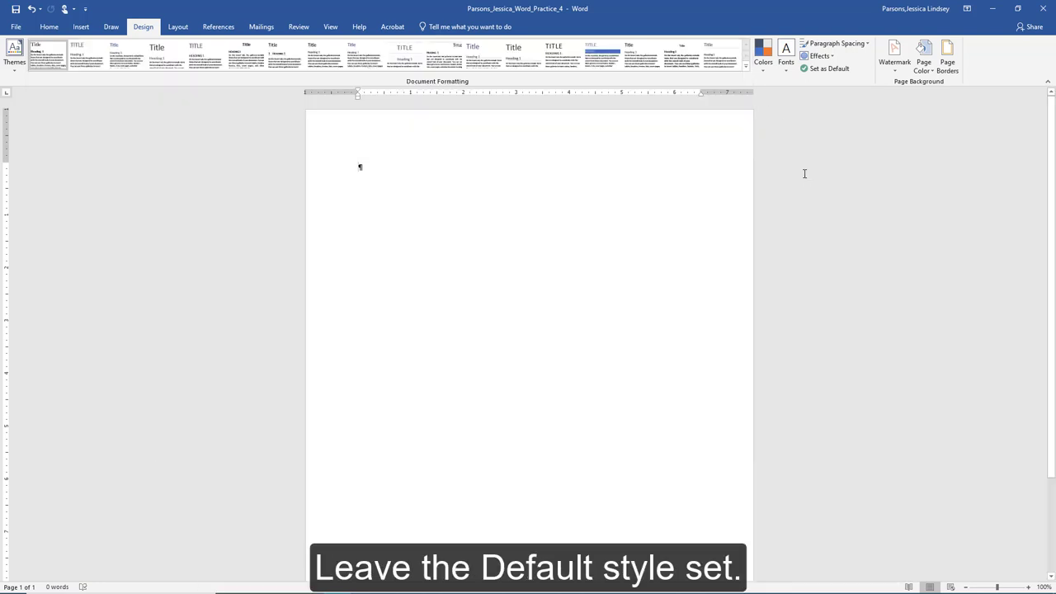
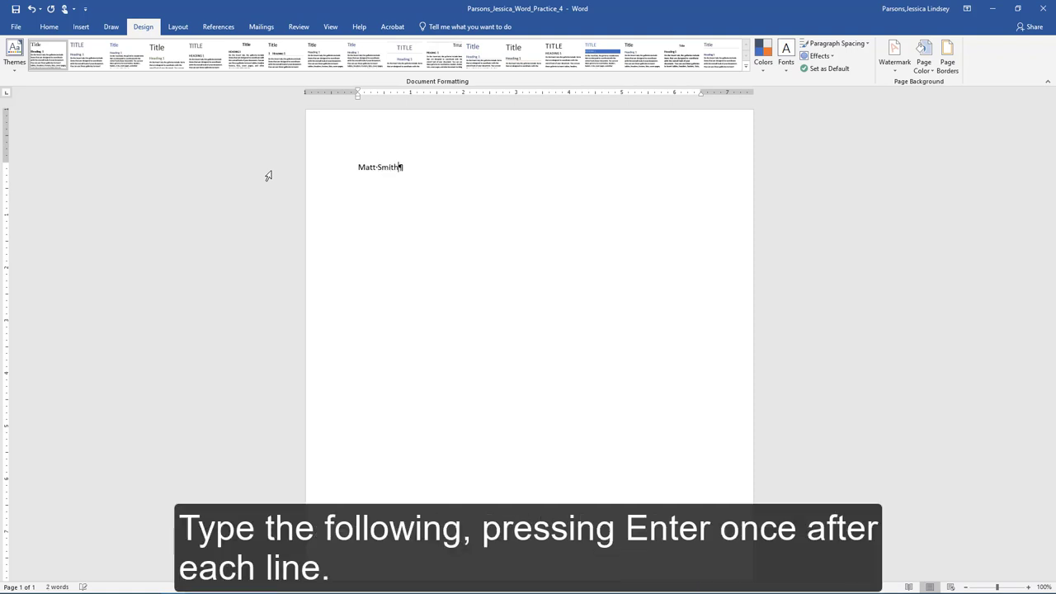
Type the sender's name, street address and phone/e-mail lines, converting the e-mail link to plain text.
key(Return)
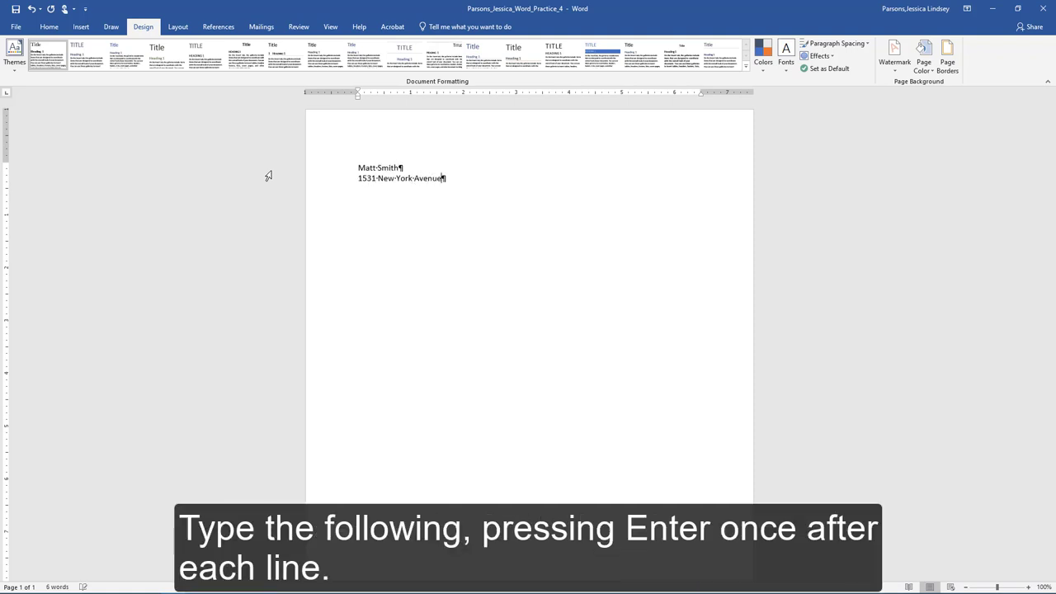
key(Return)
text((919) 555)
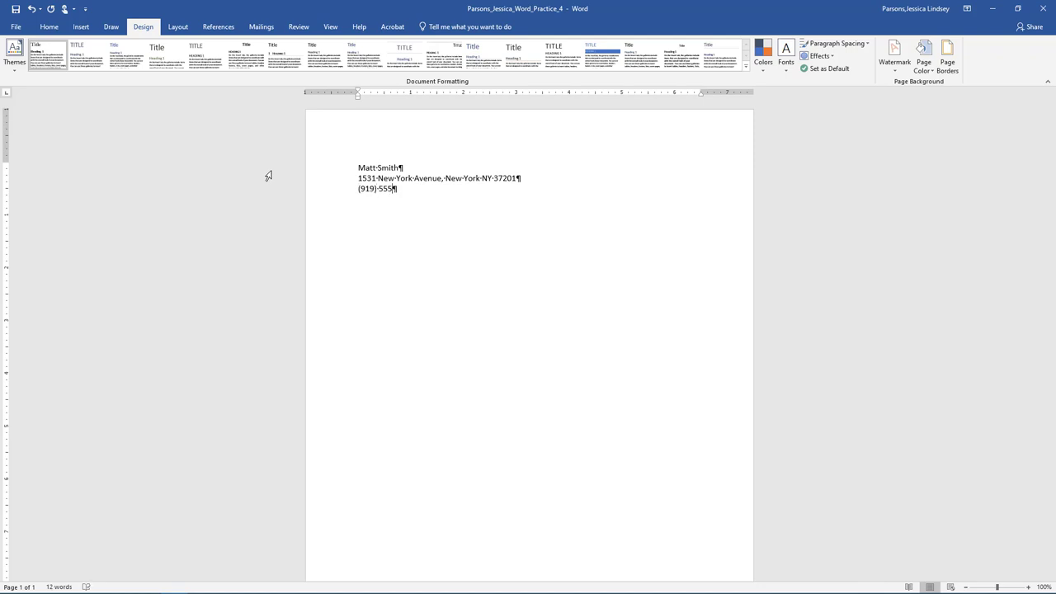
key(Return)
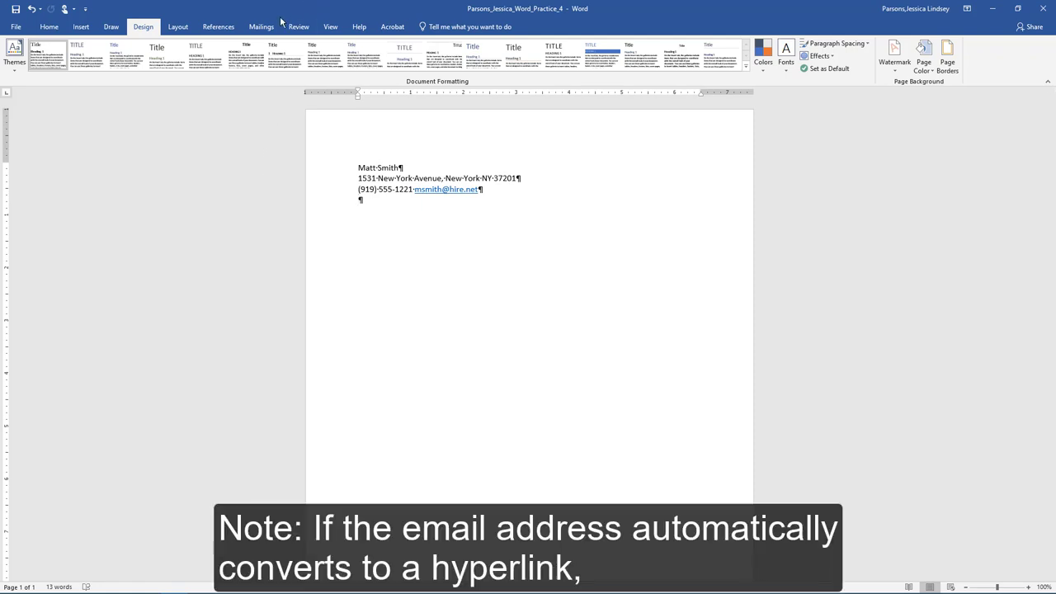
right_click(469, 189)
click(509, 293)
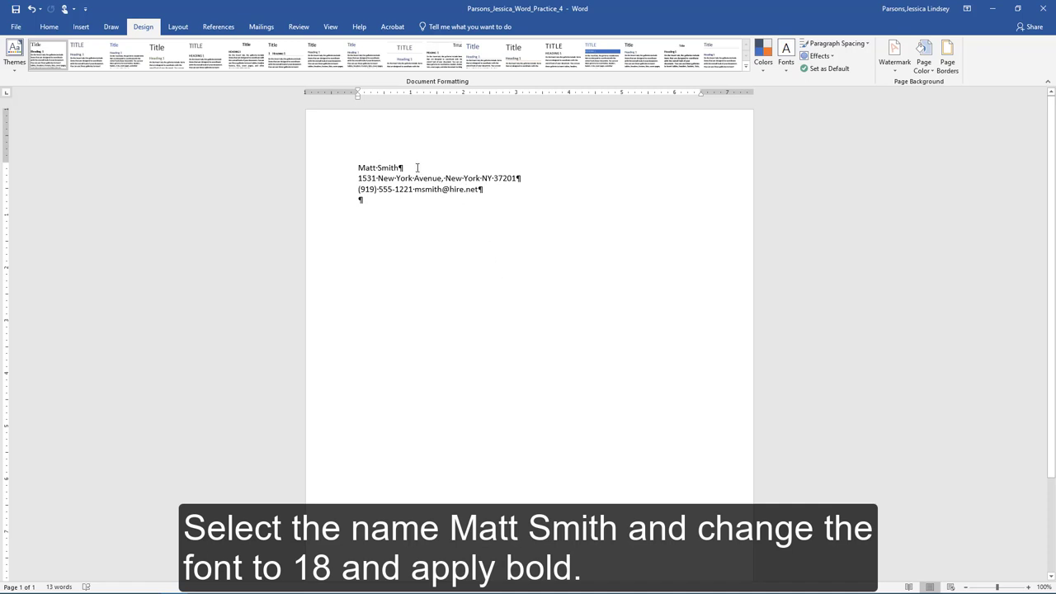
Make the sender's name 18 pt bold.
drag(399, 168, 358, 168)
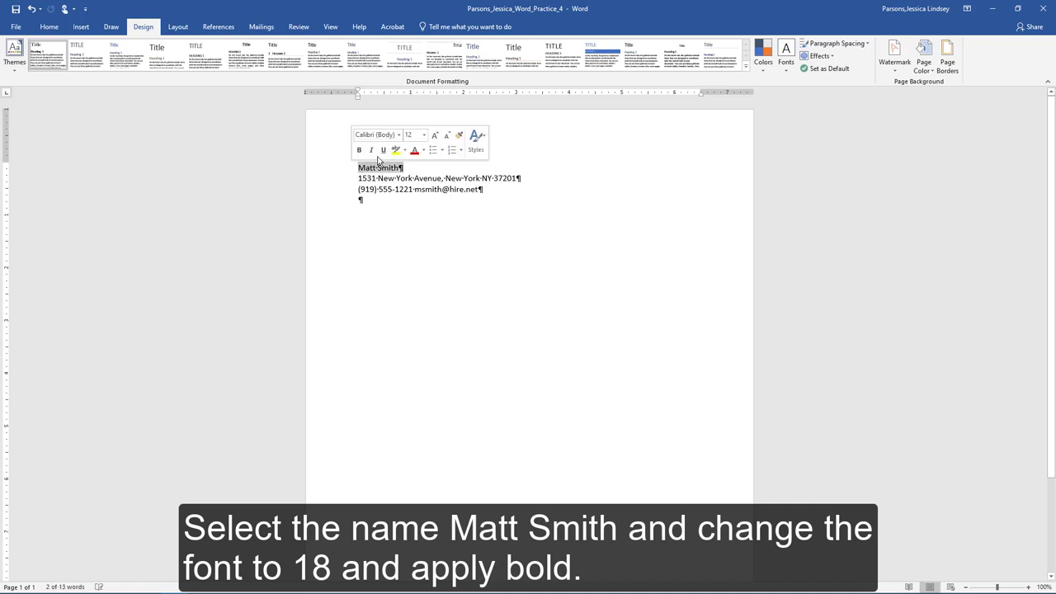
click(424, 135)
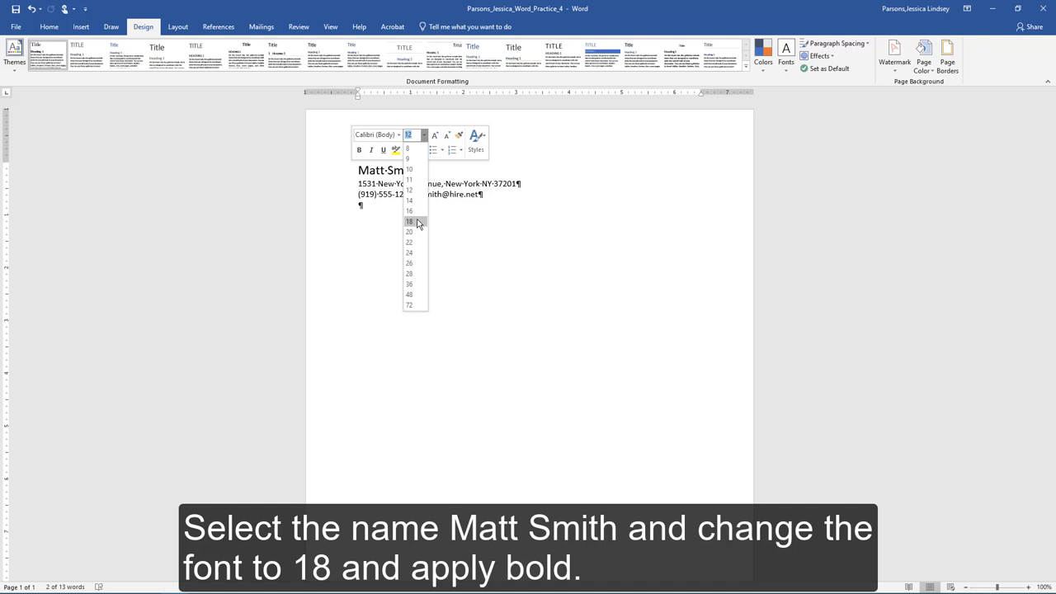
click(409, 221)
click(360, 151)
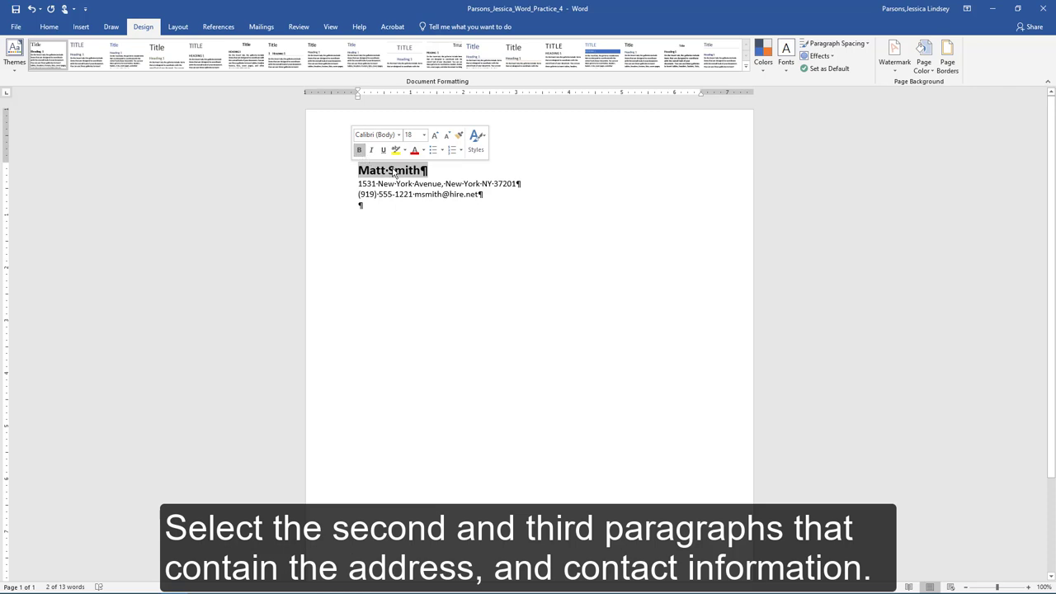
Make the address and contact lines bold and right-aligned.
click(484, 196)
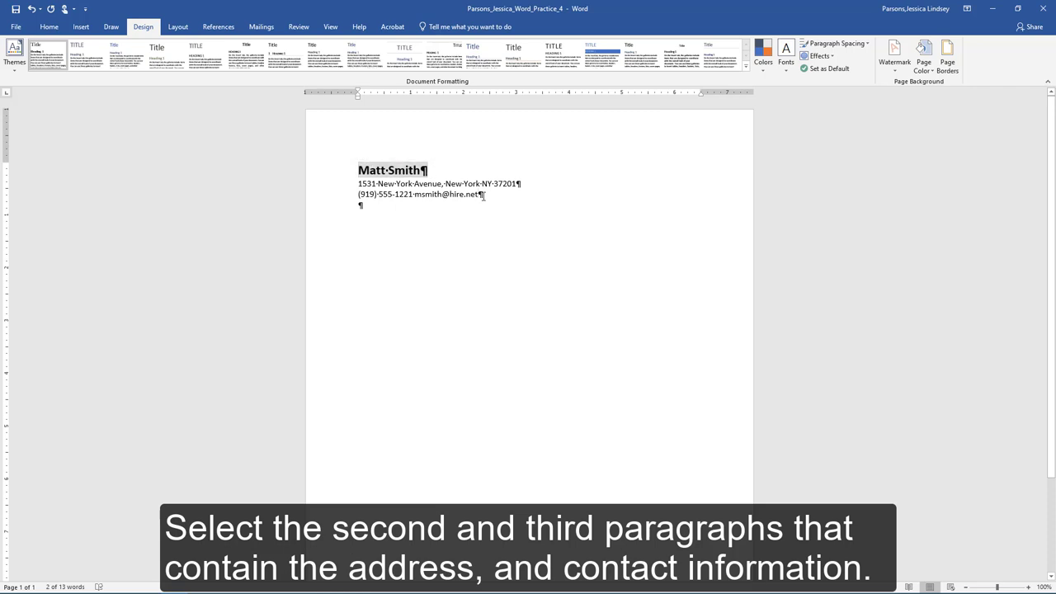
drag(358, 183, 360, 204)
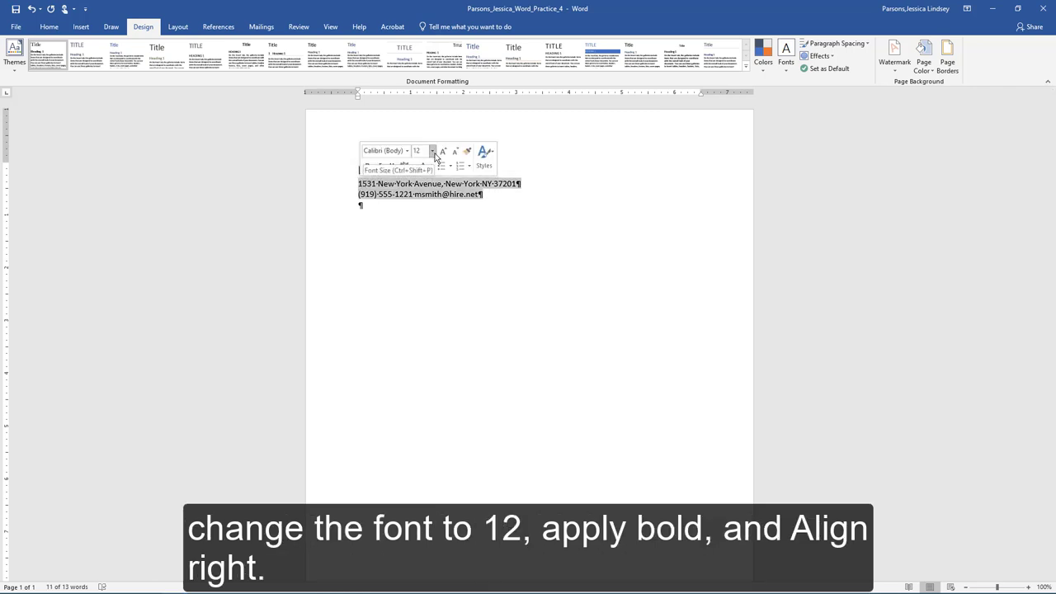
click(367, 165)
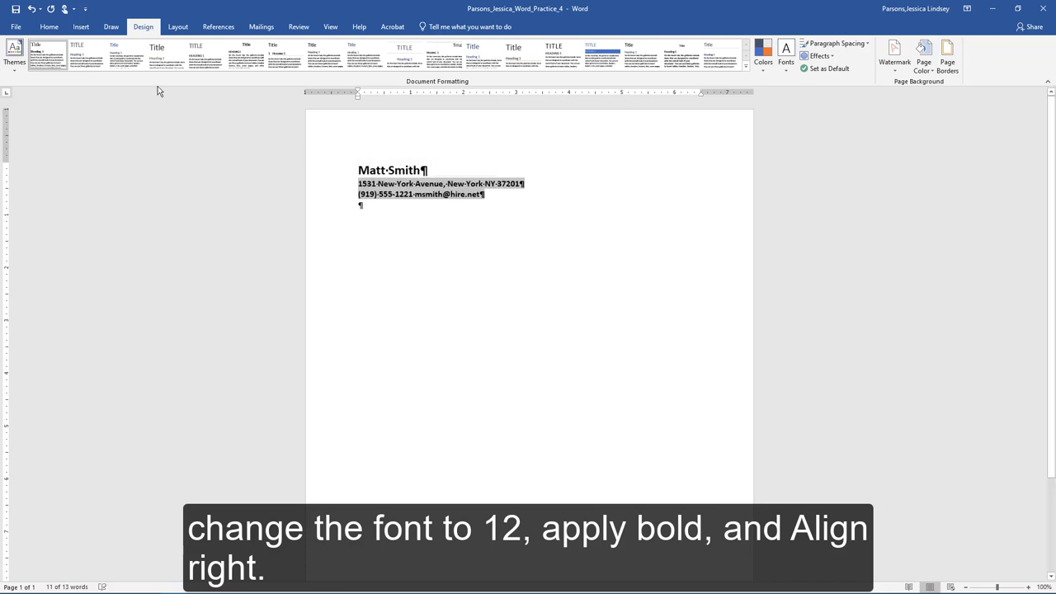
click(52, 28)
click(265, 66)
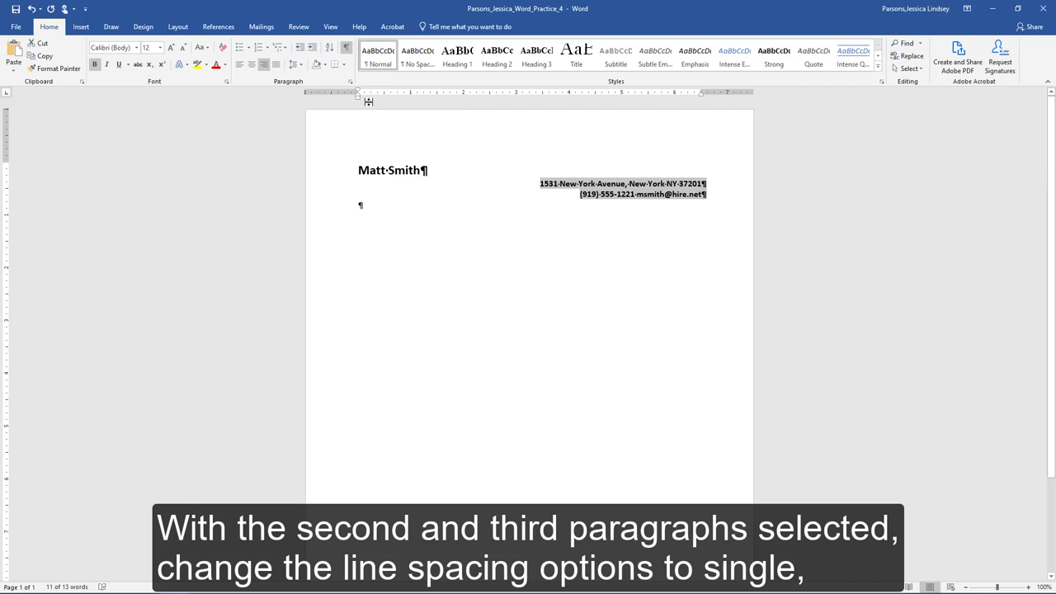
Set the address and contact lines to single spacing with no space between same-style paragraphs.
click(301, 64)
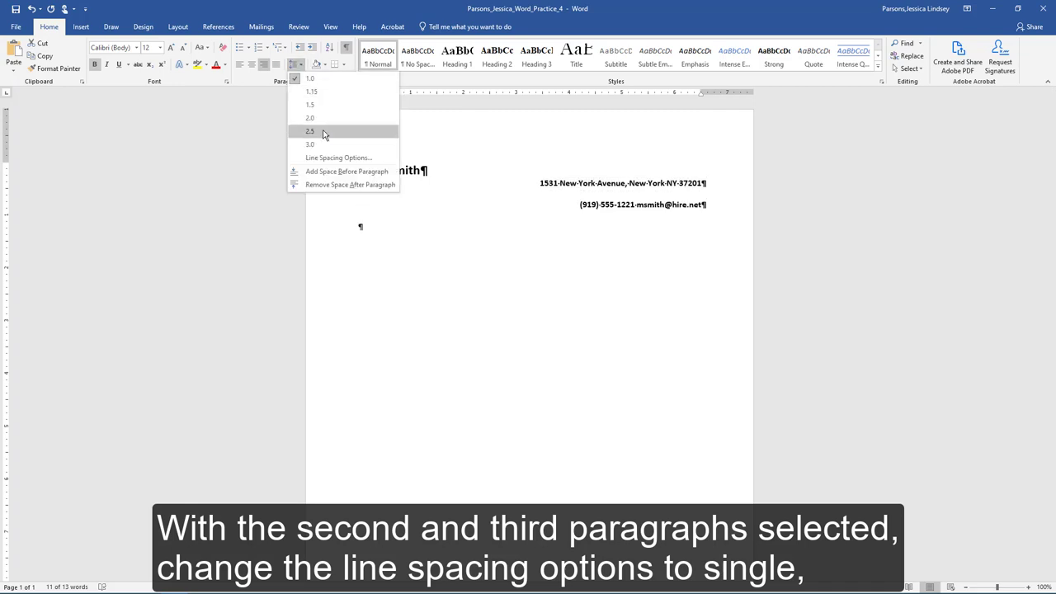
click(356, 157)
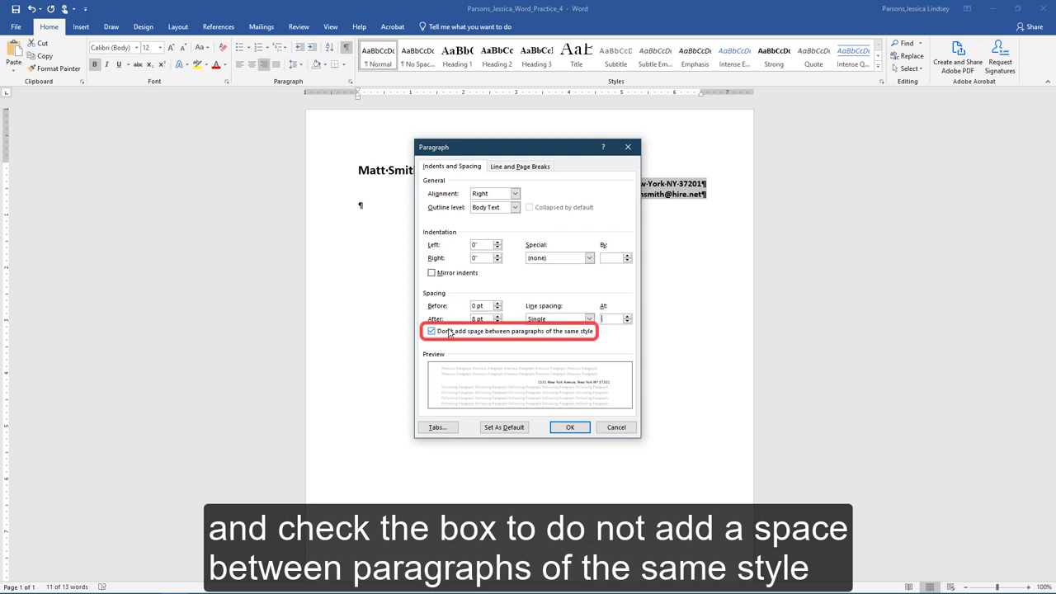
click(569, 428)
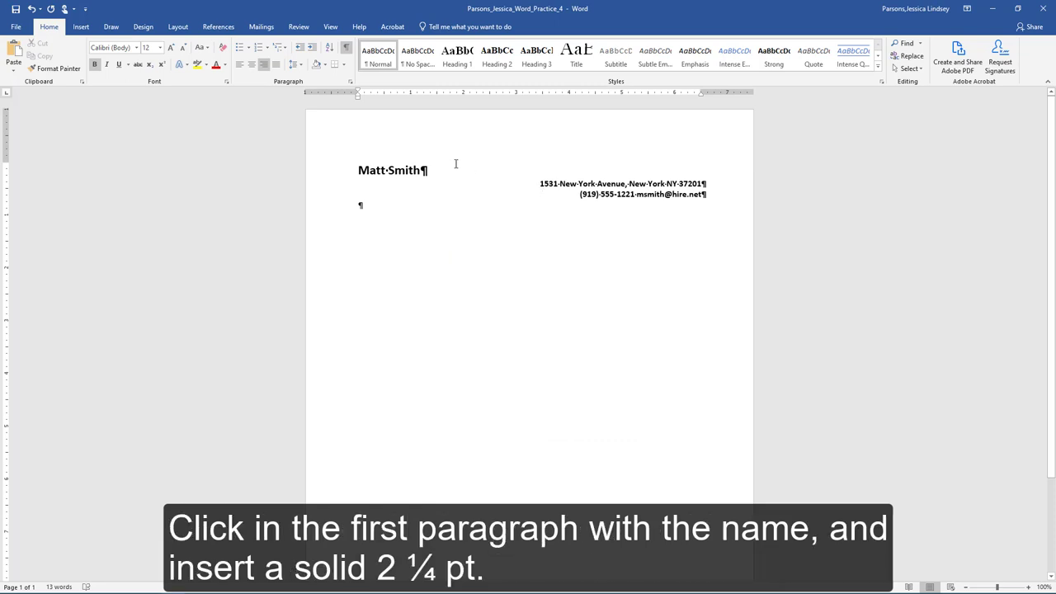
Add a 2 ¼ pt bottom border beneath the name paragraph.
click(358, 170)
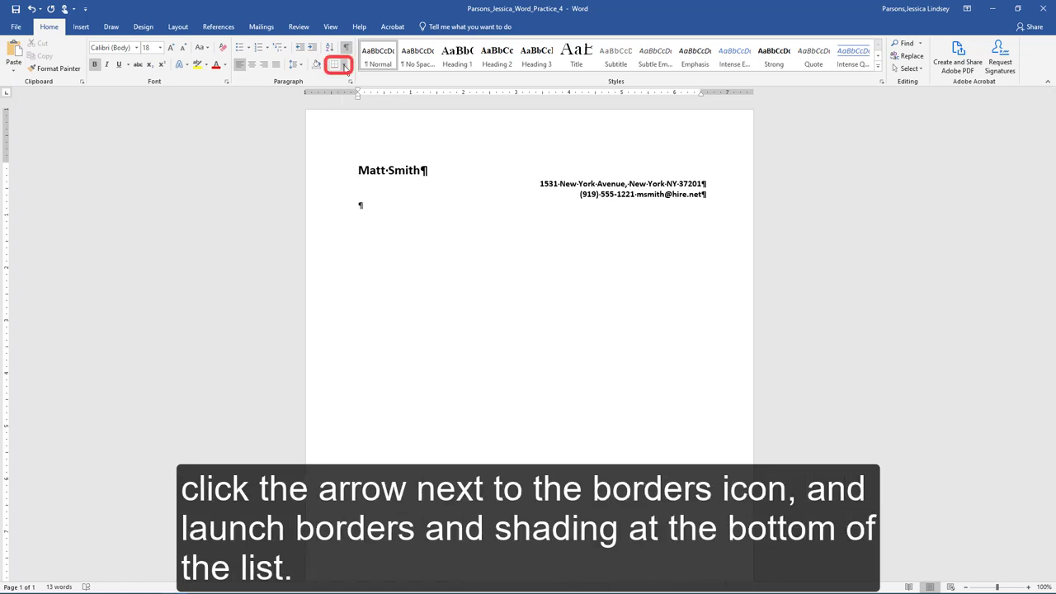
click(345, 66)
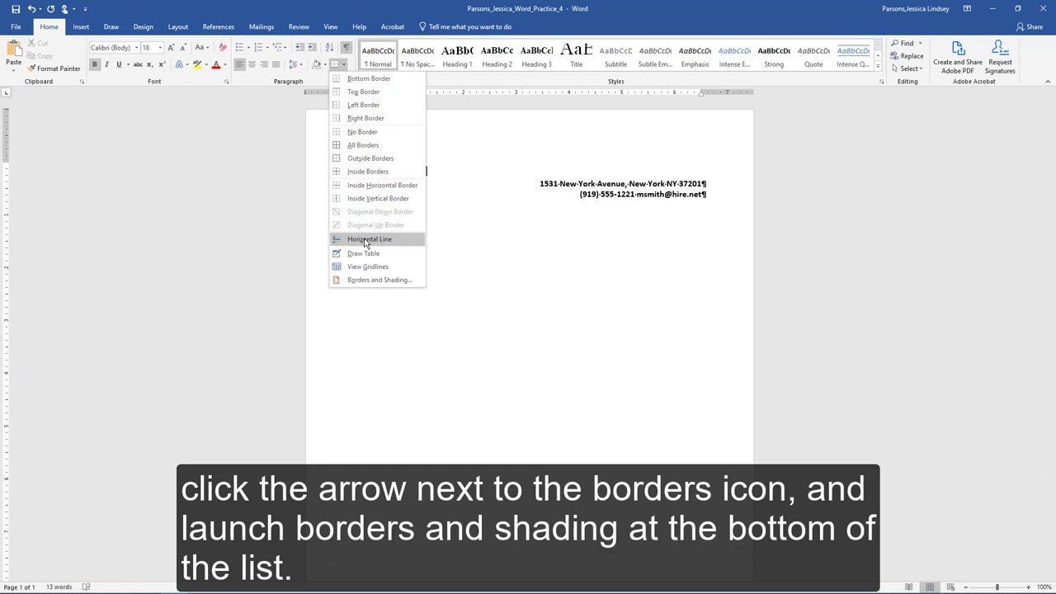
click(369, 280)
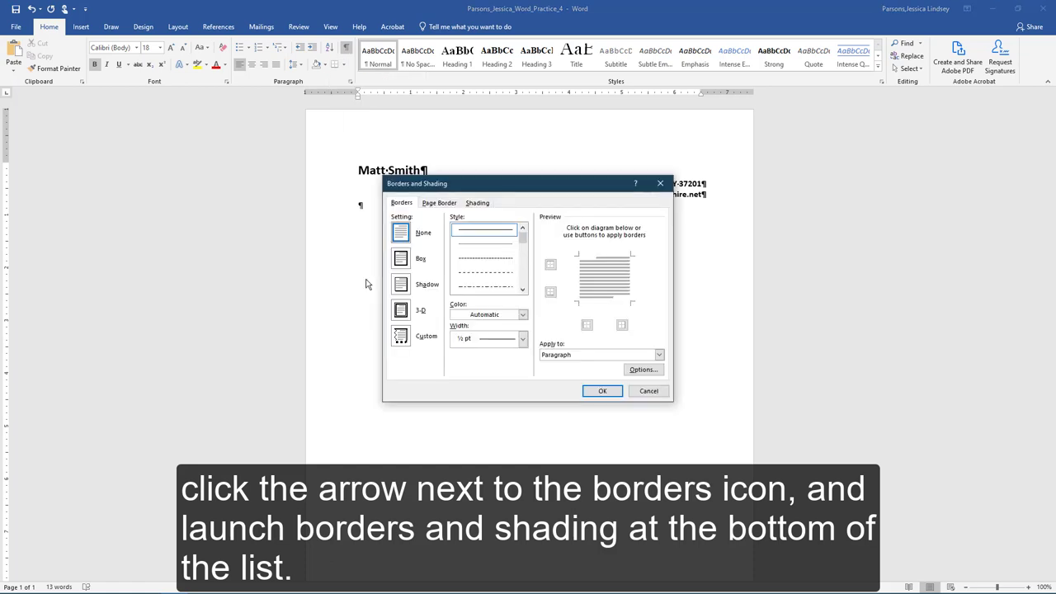
click(523, 338)
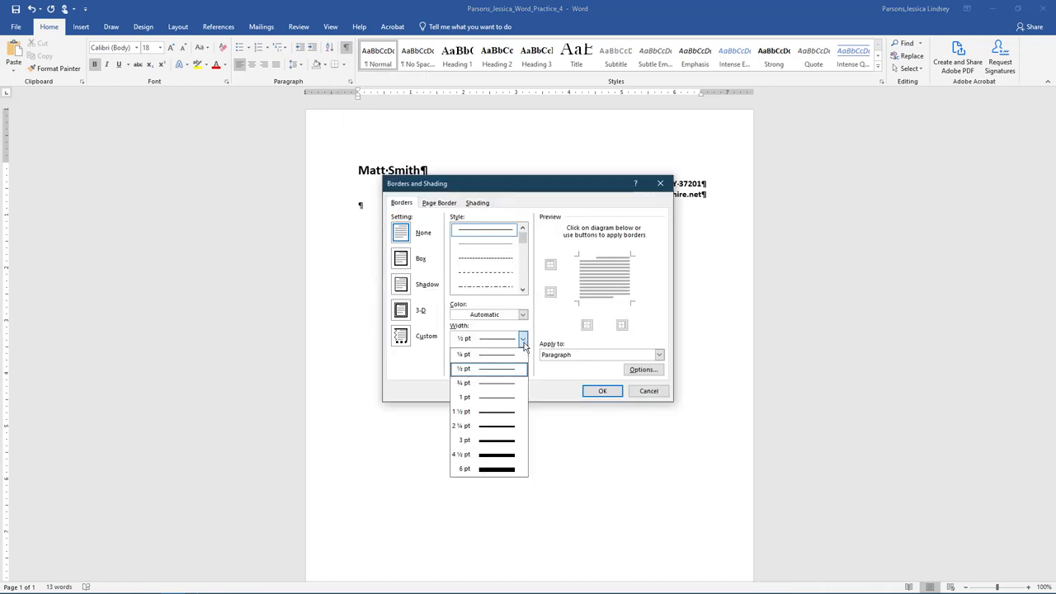
click(495, 427)
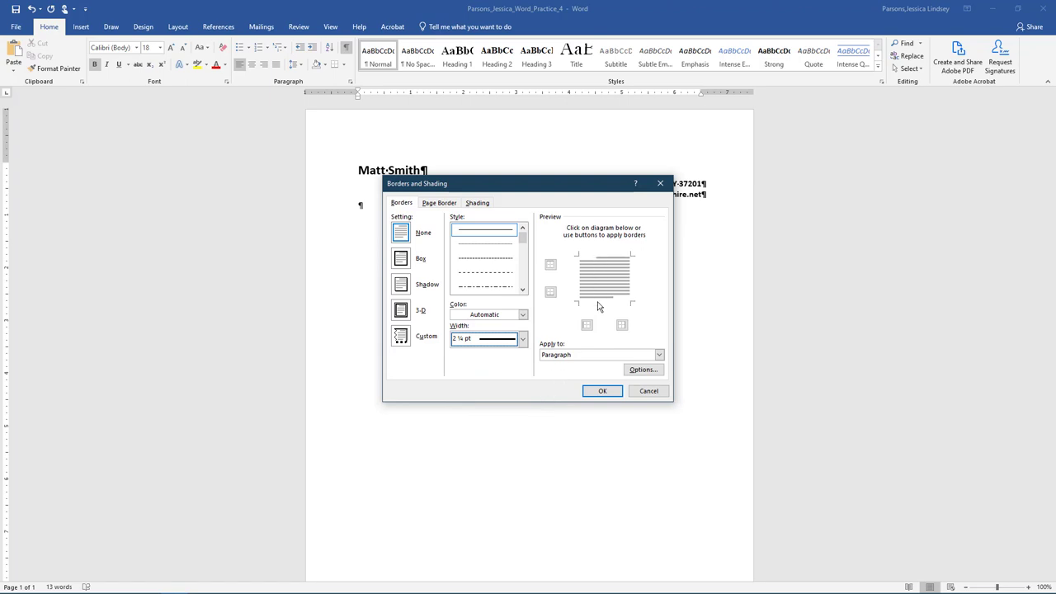
click(599, 308)
click(612, 392)
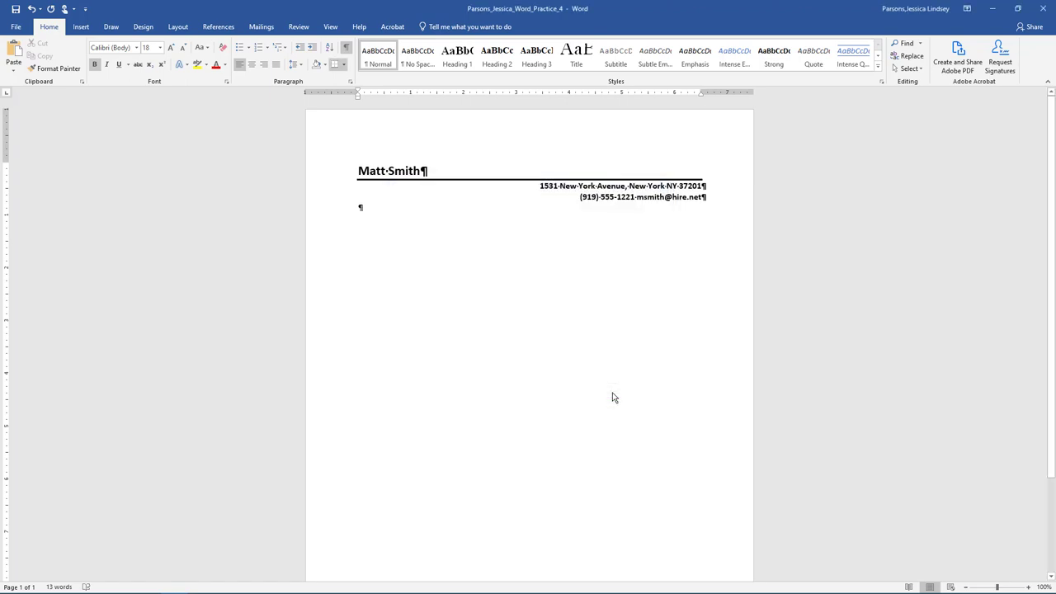
Insert a blank footer containing the file name field, then return to the letter body.
click(80, 27)
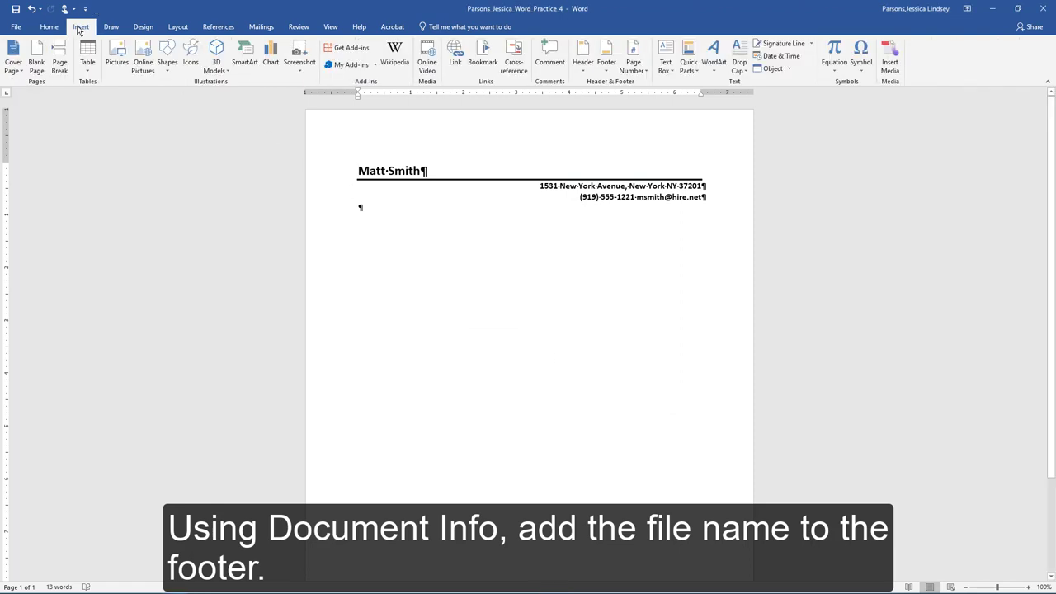
click(608, 68)
click(632, 132)
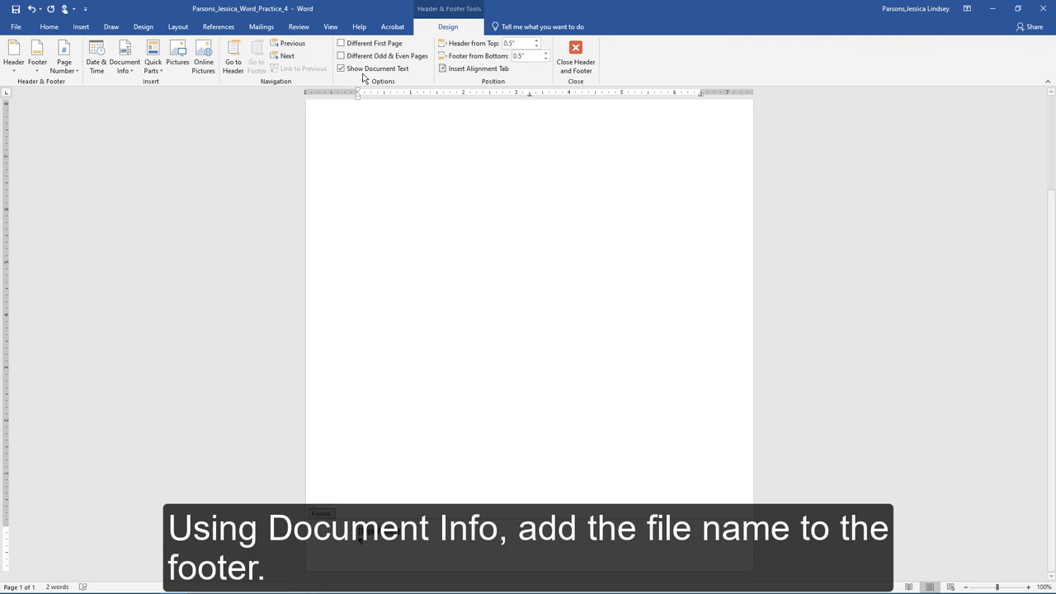
click(130, 73)
click(140, 96)
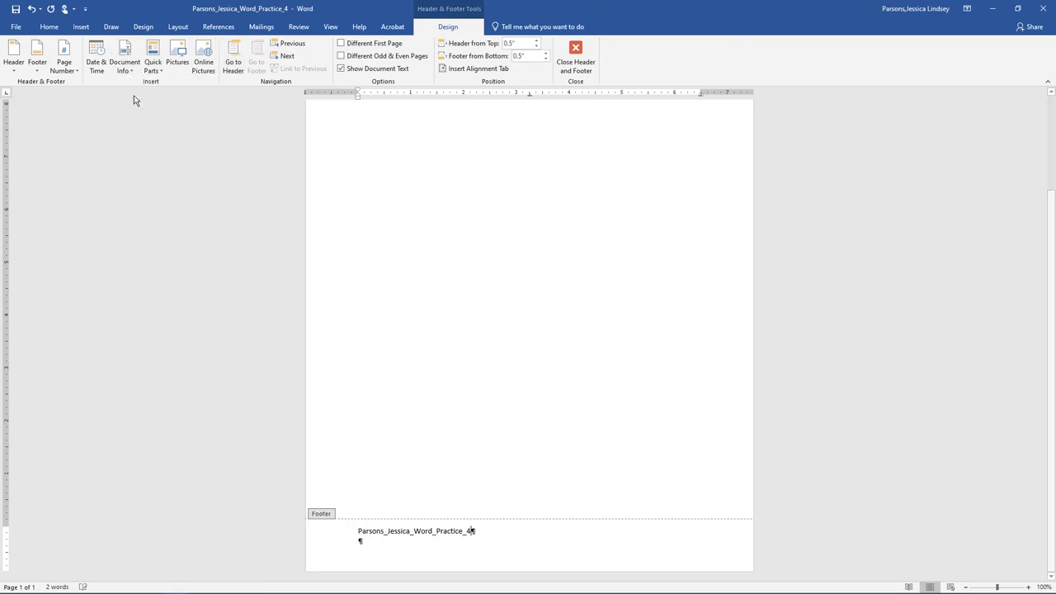
click(580, 62)
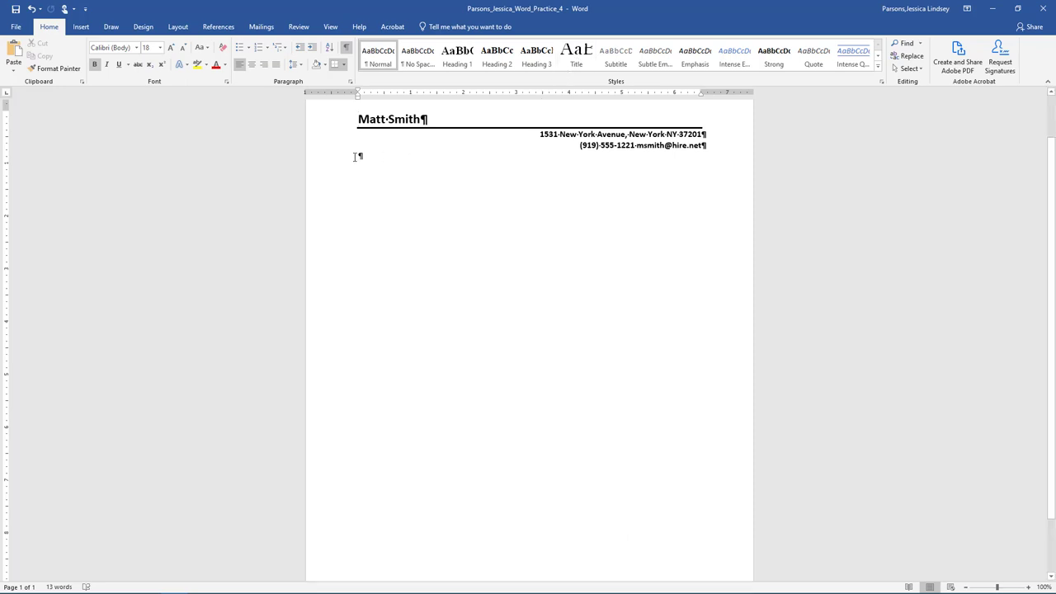
Insert the date February 24, 2021 below the letterhead, followed by four blank lines.
click(358, 157)
key(Return)
key(Return)
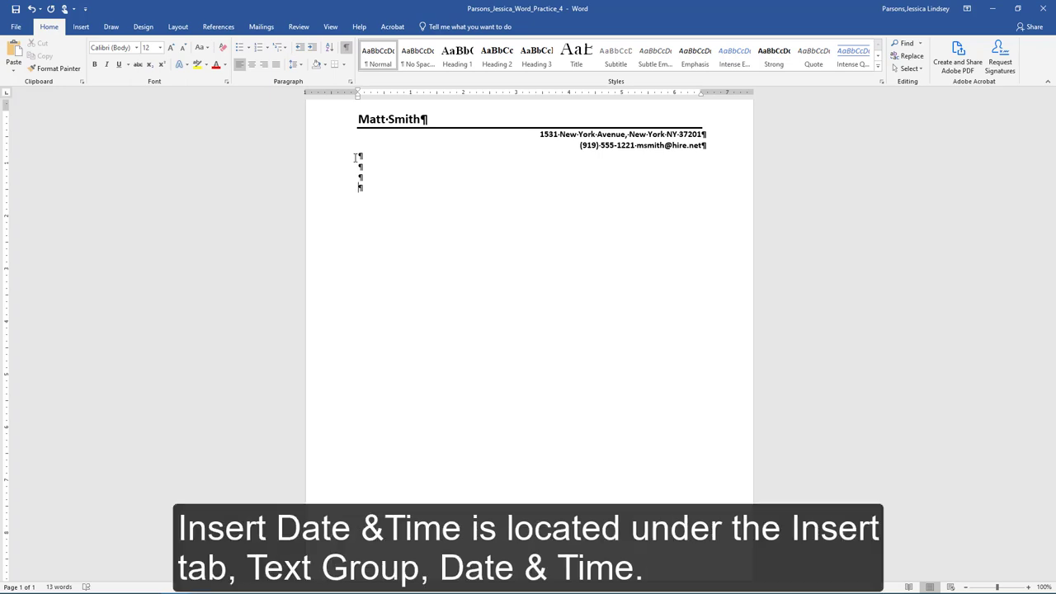
click(81, 27)
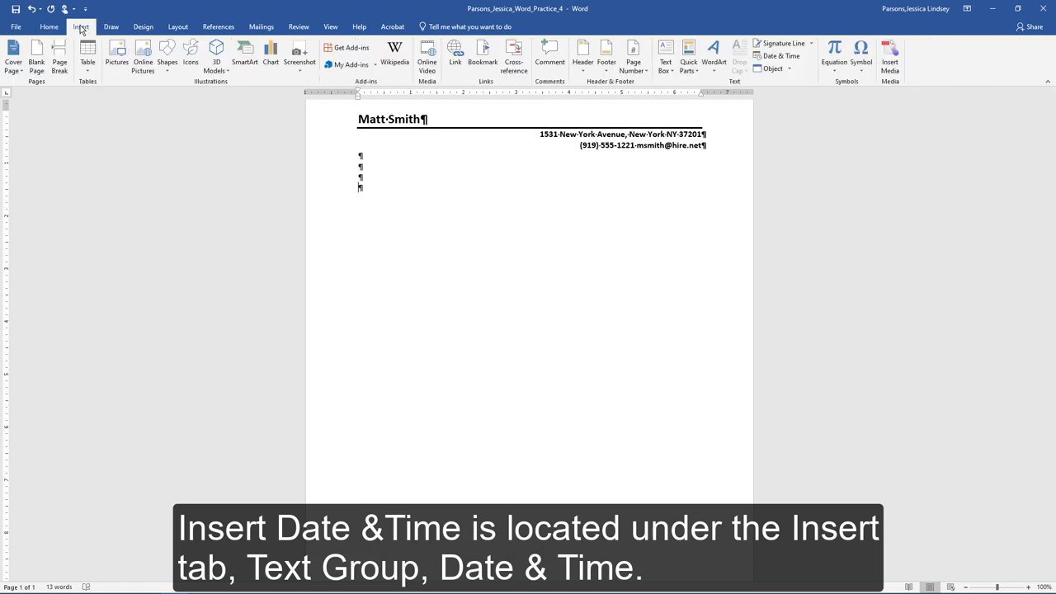
click(777, 55)
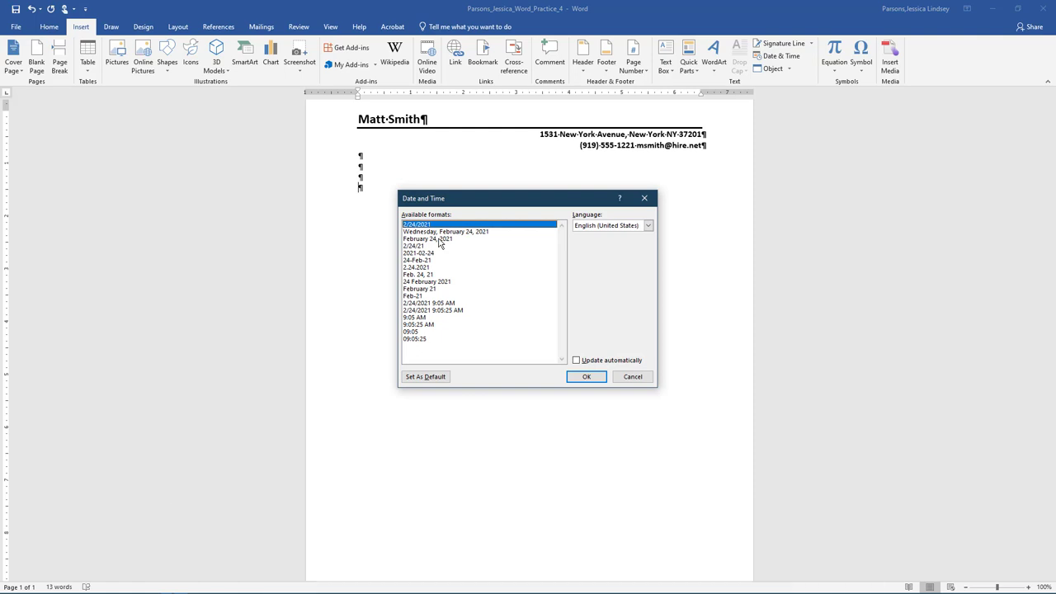
click(440, 239)
click(587, 377)
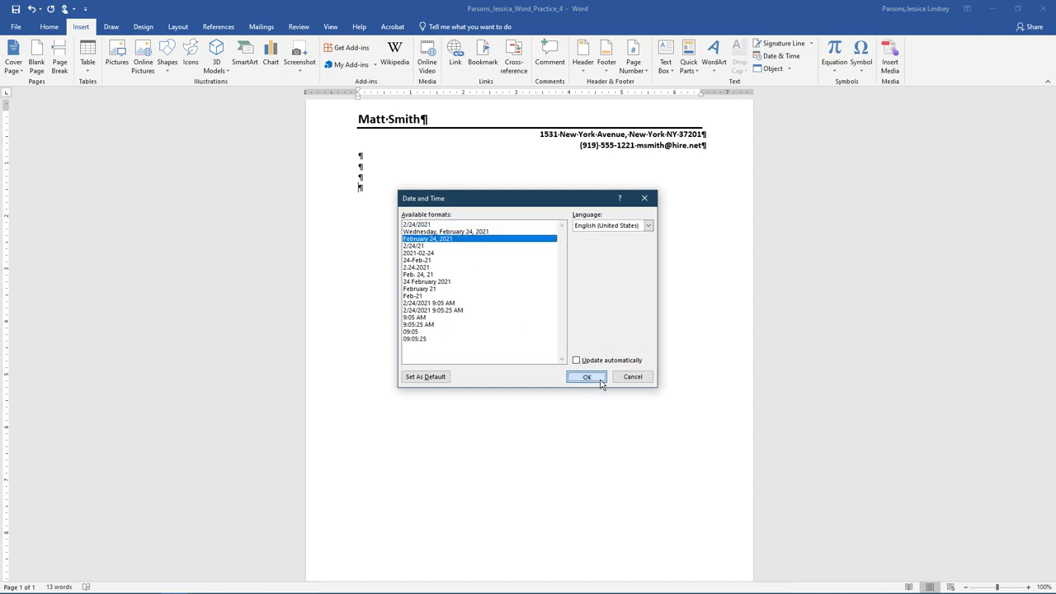
key(Return)
key(Return)
key(Return)
key(Return)
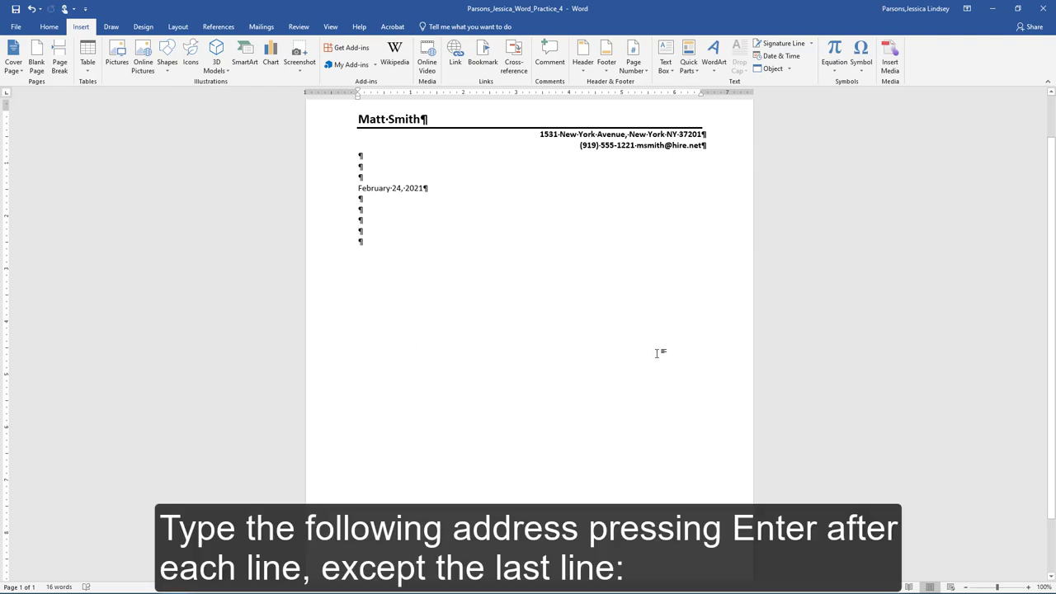
Type the inside address: recipient's name and title, MBIM, street line, and city/state/ZIP line.
key(Return)
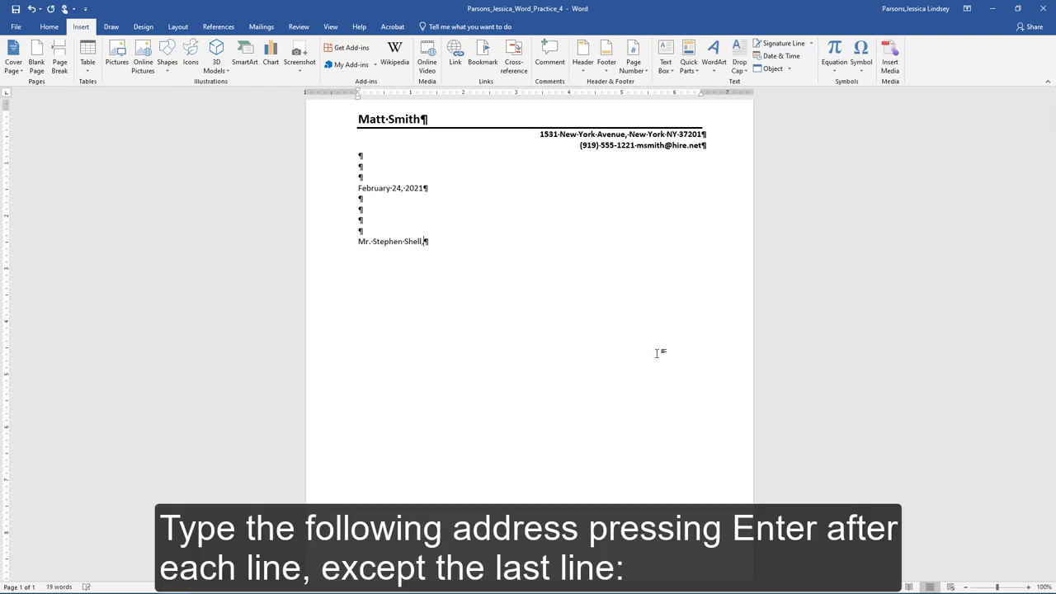
text( Human Resources Manager)
key(Return)
text(MBIM)
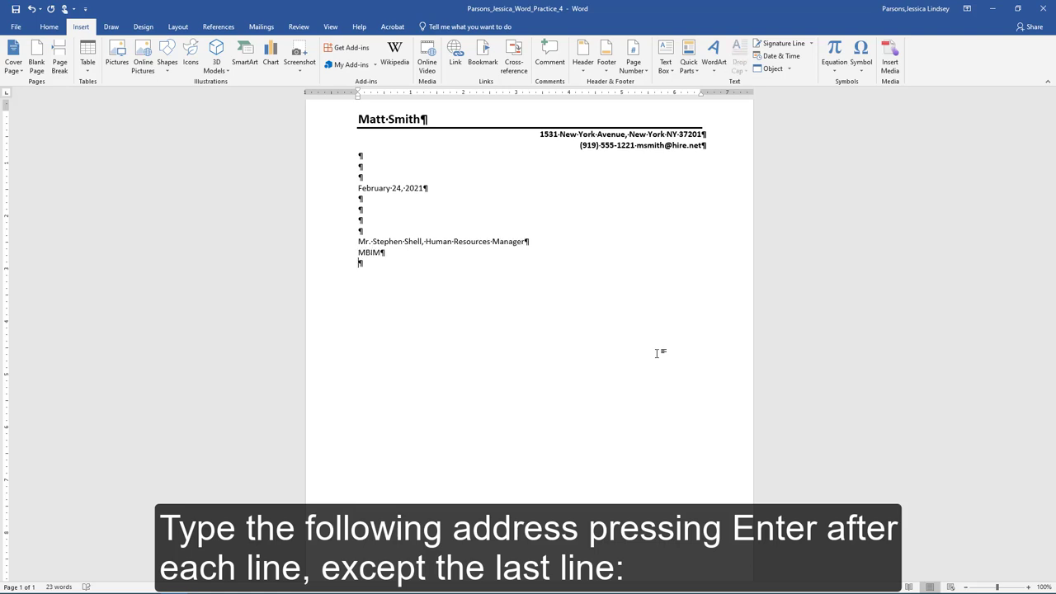
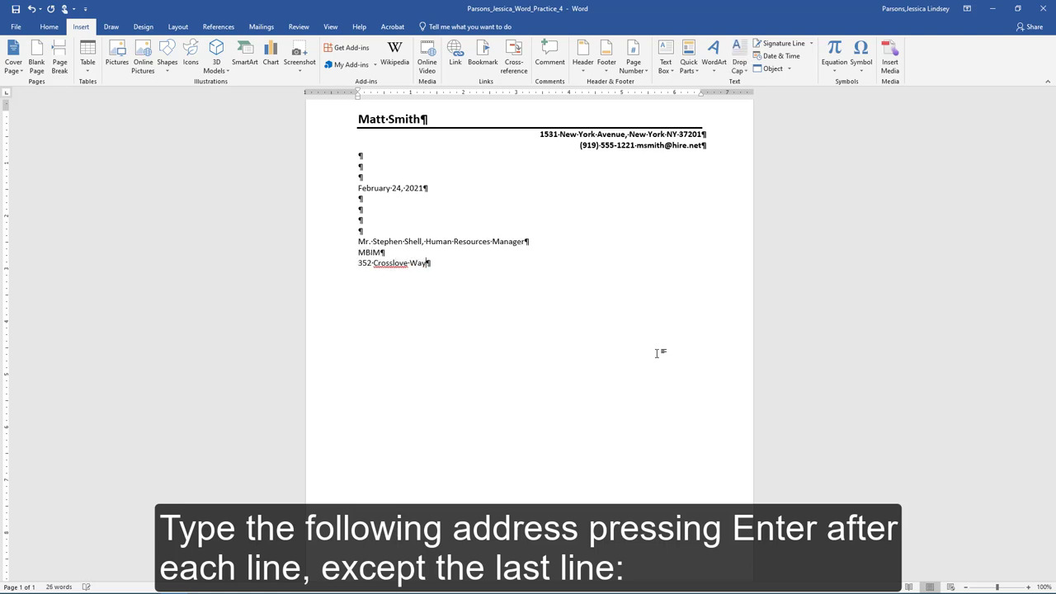
key(Return)
text(Borderlin, KY)
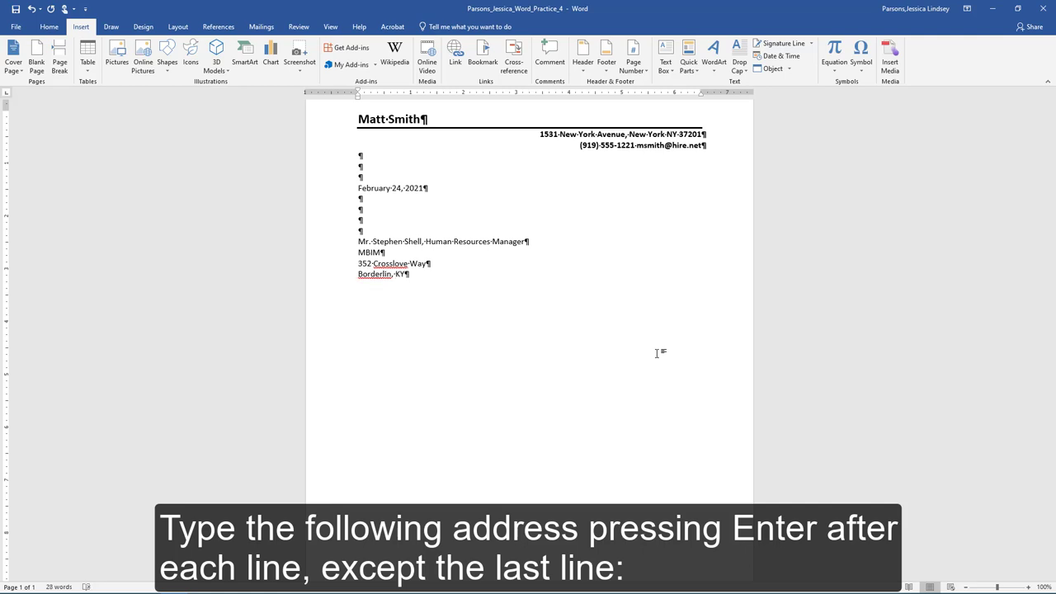
text( 40505)
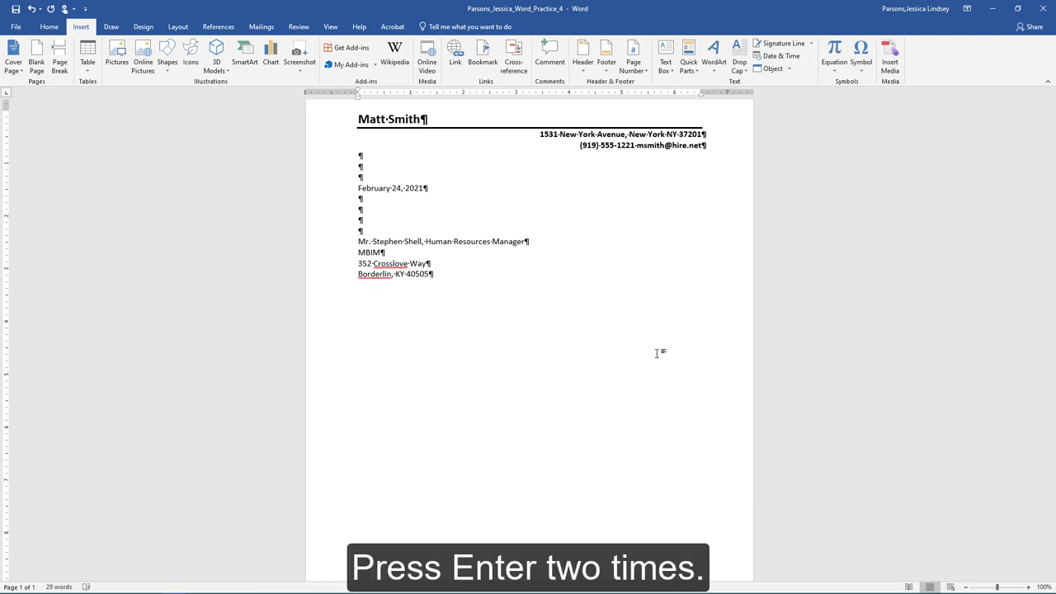
Add two blank lines and fix the misspelled city name using the spelling suggestion.
key(Return)
key(Return)
right_click(378, 273)
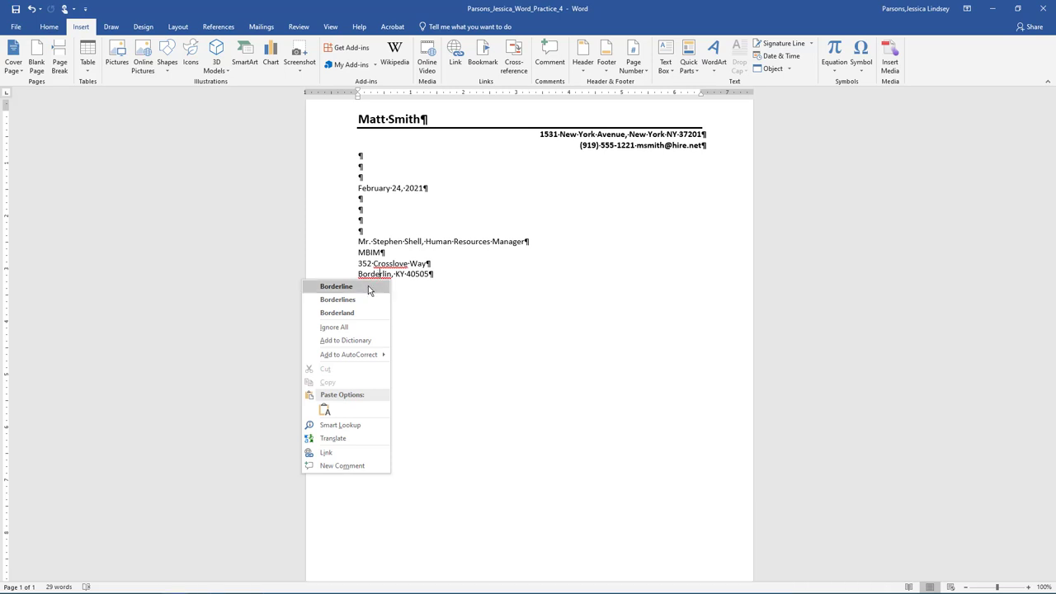
click(368, 286)
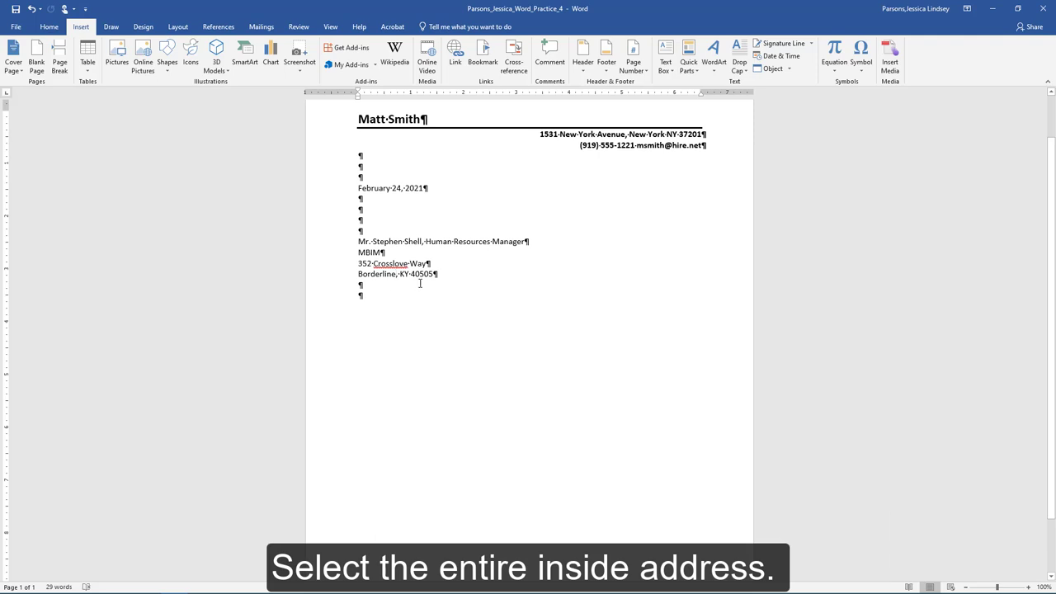
Set 0 pt spacing after the street and city address lines.
drag(435, 277, 359, 263)
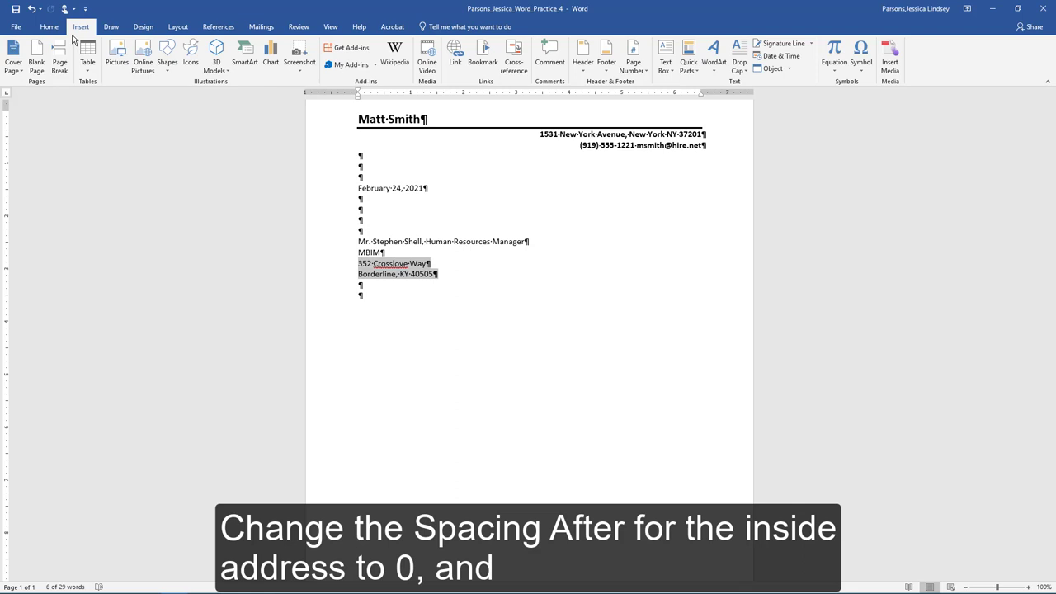
click(48, 26)
click(350, 81)
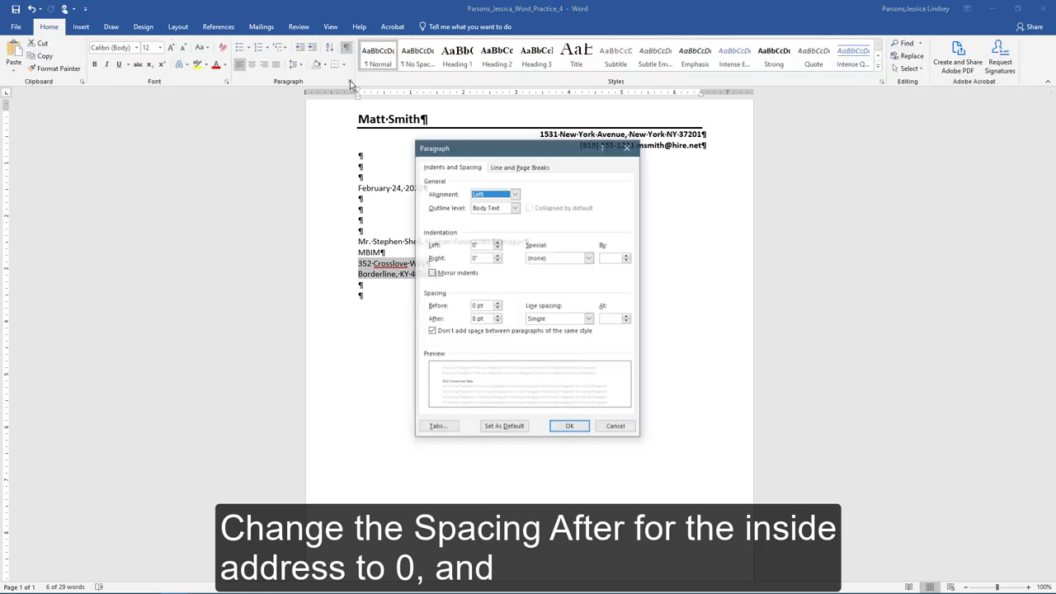
click(496, 321)
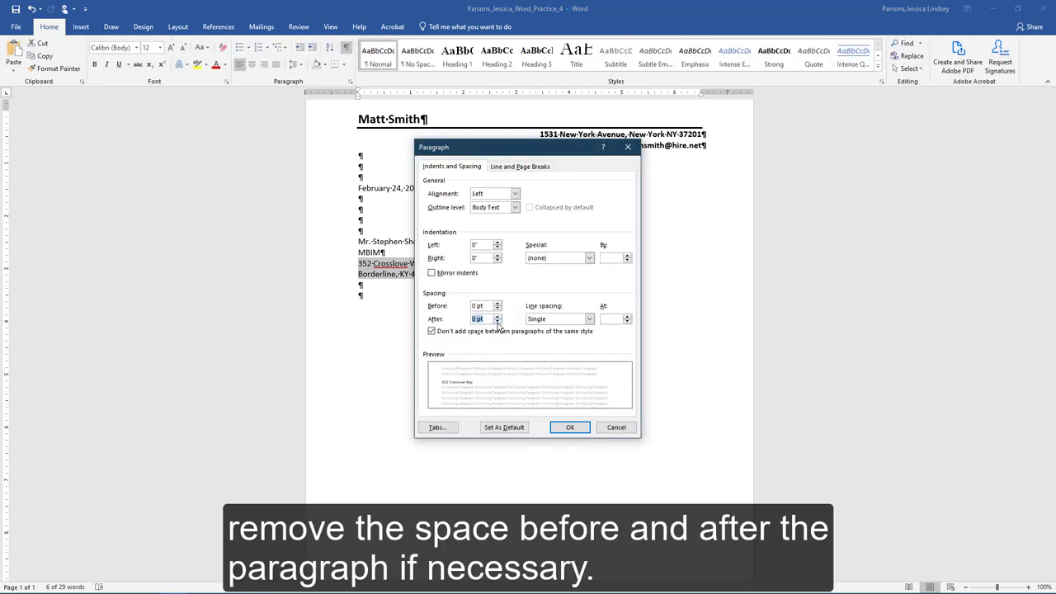
click(569, 428)
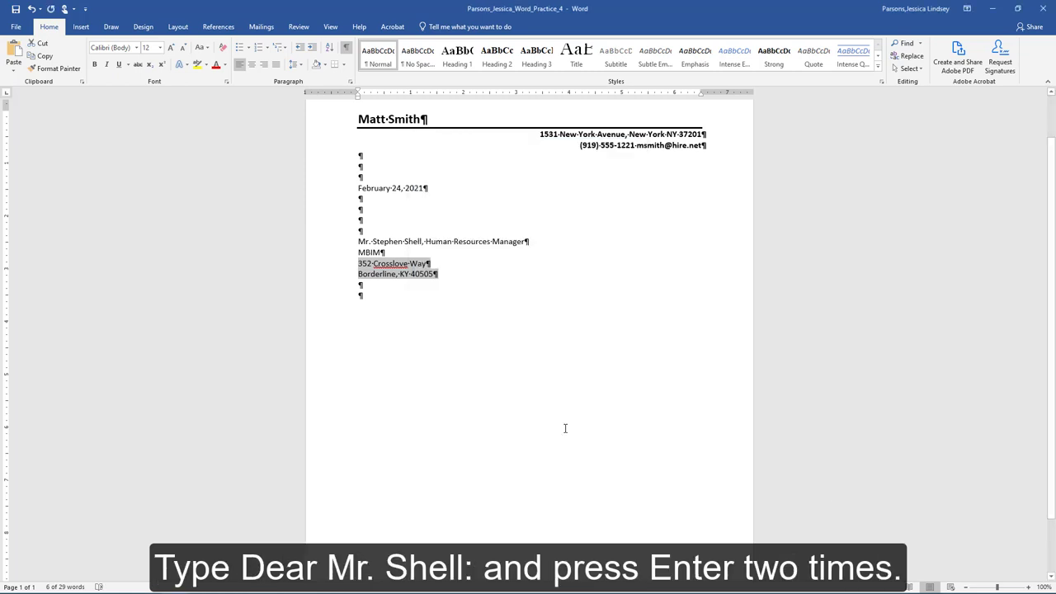
Type the salutation to the recipient and an opening paragraph expressing interest in a position.
click(358, 295)
text(Dear Mr. Shell:)
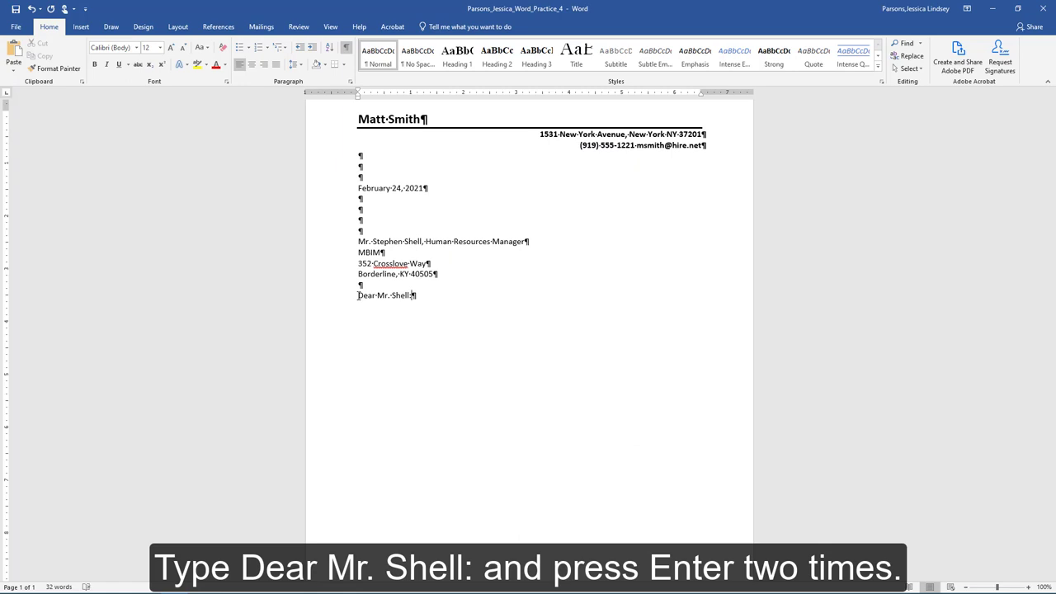
key(Return)
key(Return)
text(I am writing to express my intere)
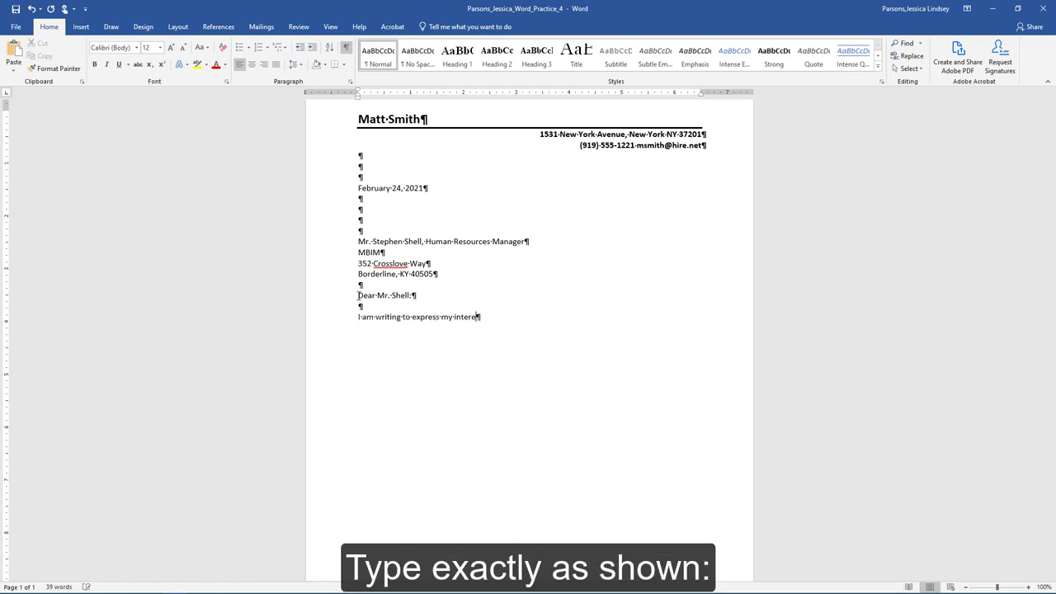
text(st in a position at your company. My enclosed resum)
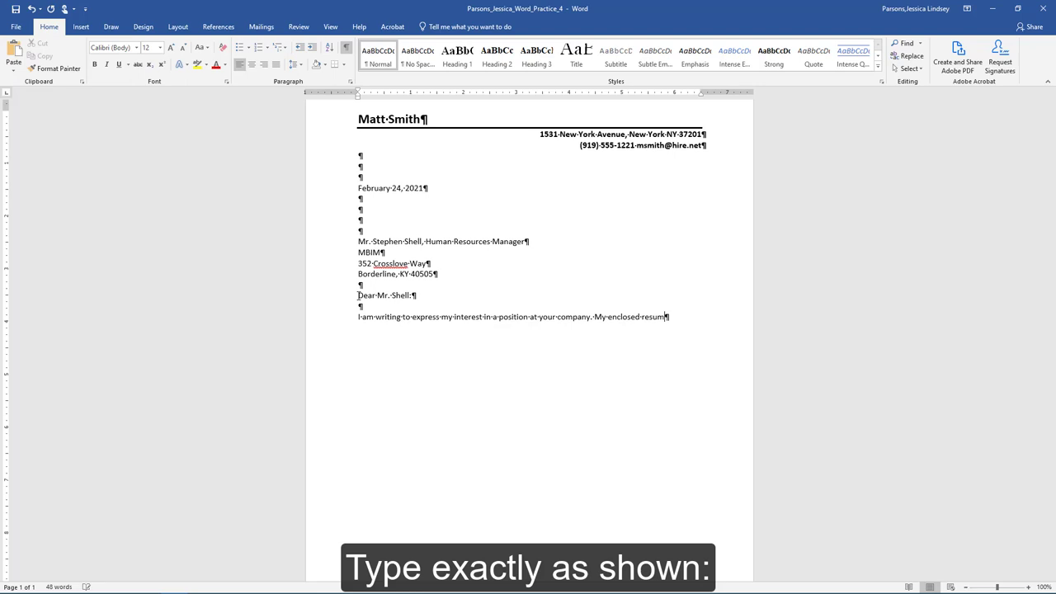
text(e details specific information regarding my)
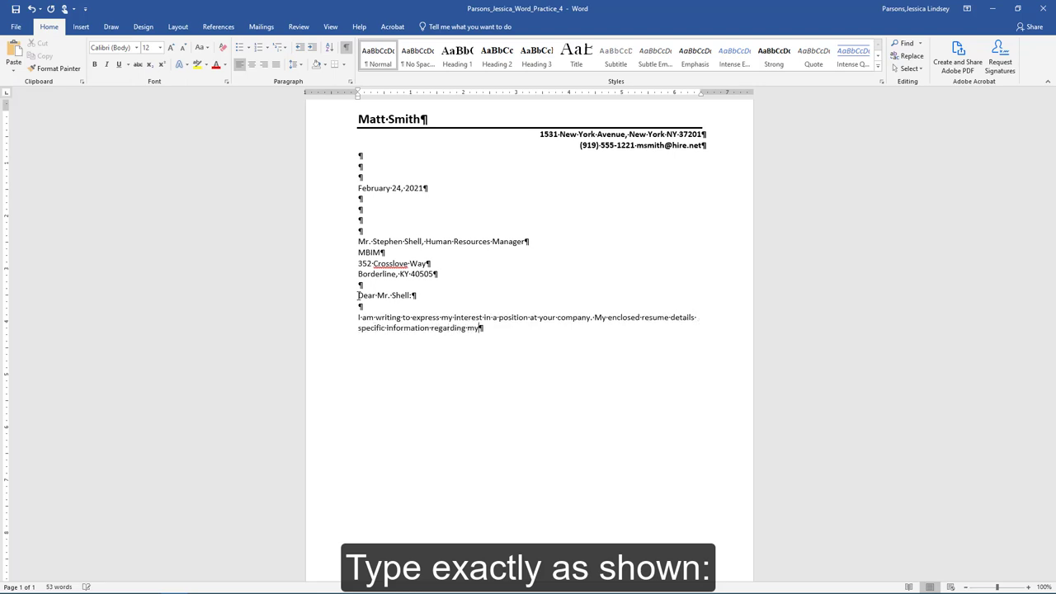
text( background.)
key(Return)
key(Return)
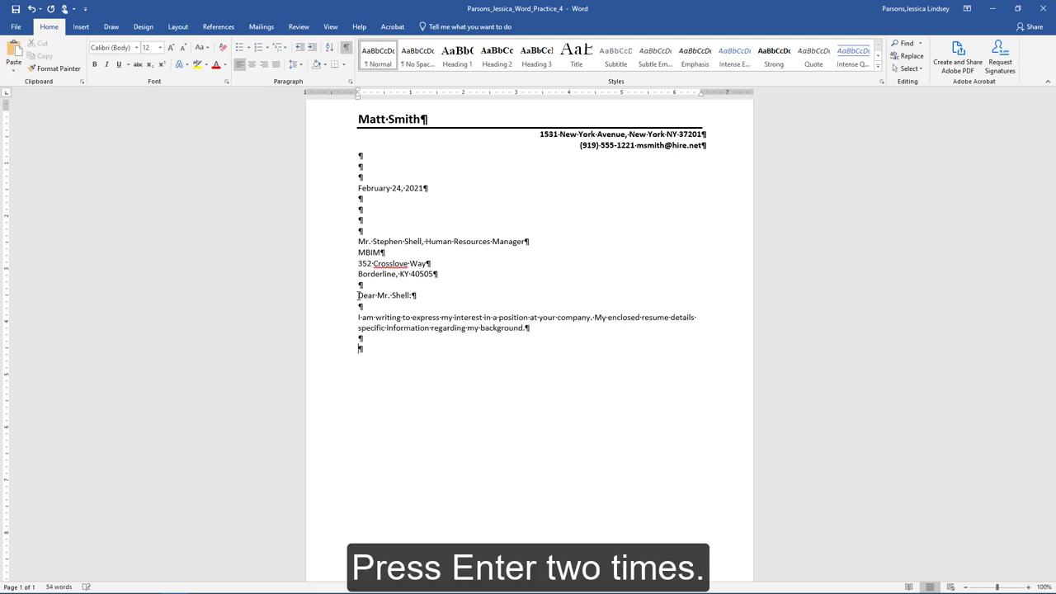
Insert the body text from the file Text_Word_Practice4 after the opening.
click(81, 26)
click(790, 72)
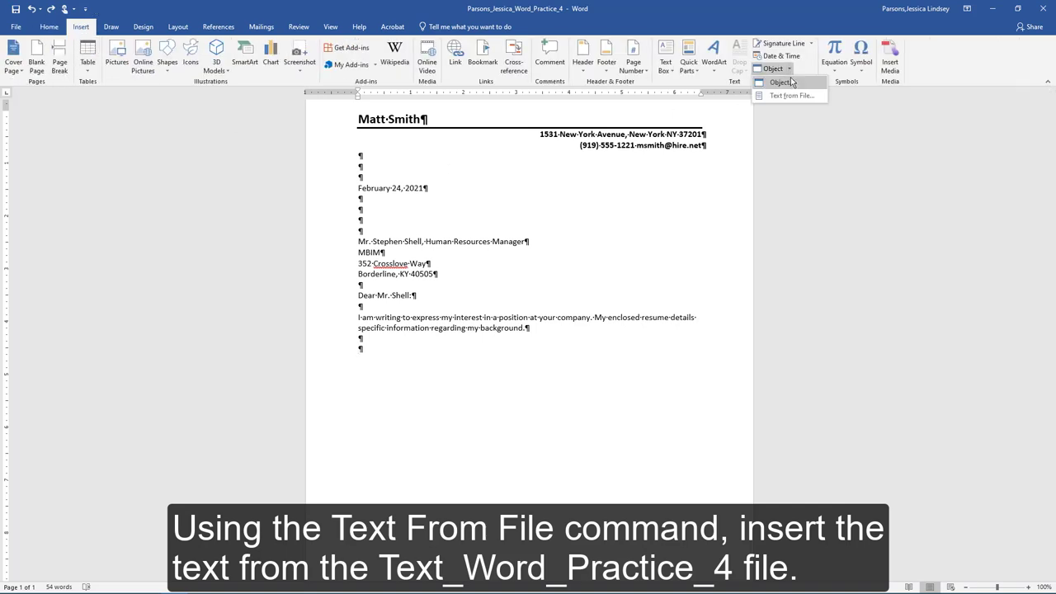
click(791, 97)
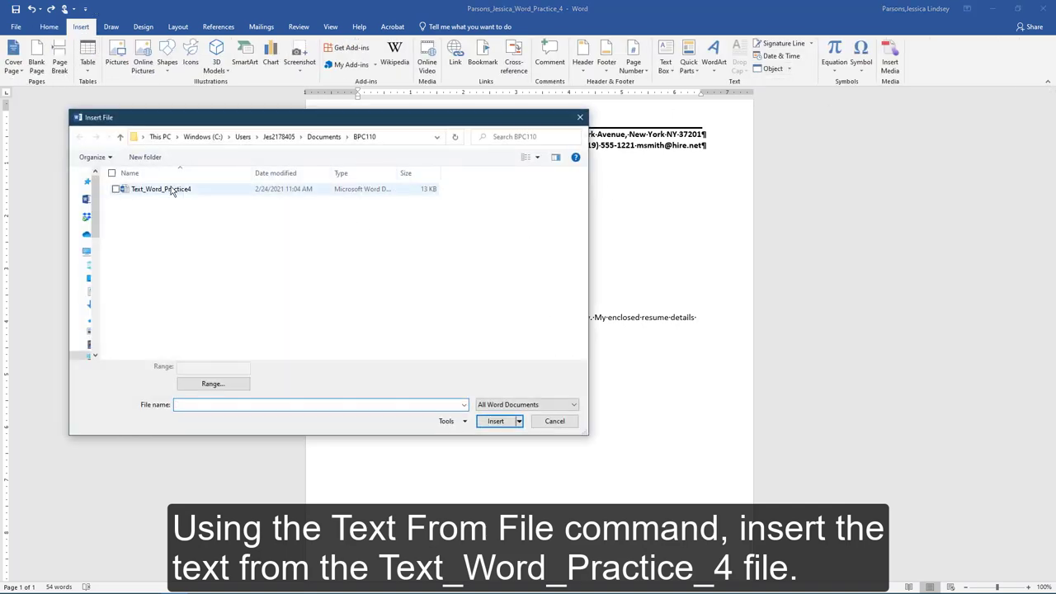
click(183, 189)
click(495, 422)
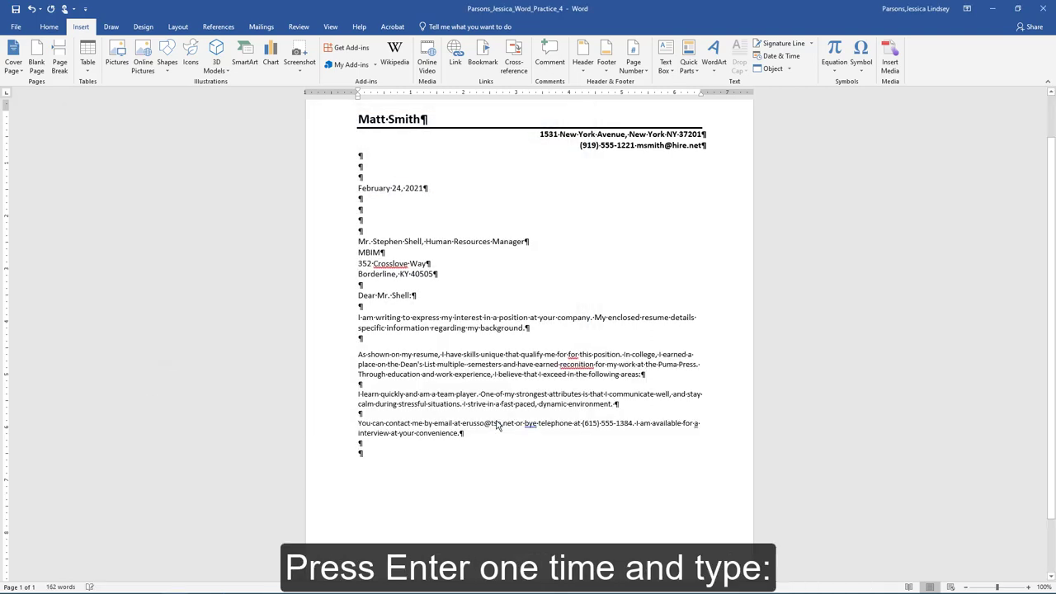
Add the closing 'Sincerely,' with blank signature lines and the sender's name below.
key(Return)
text(Sincerely,)
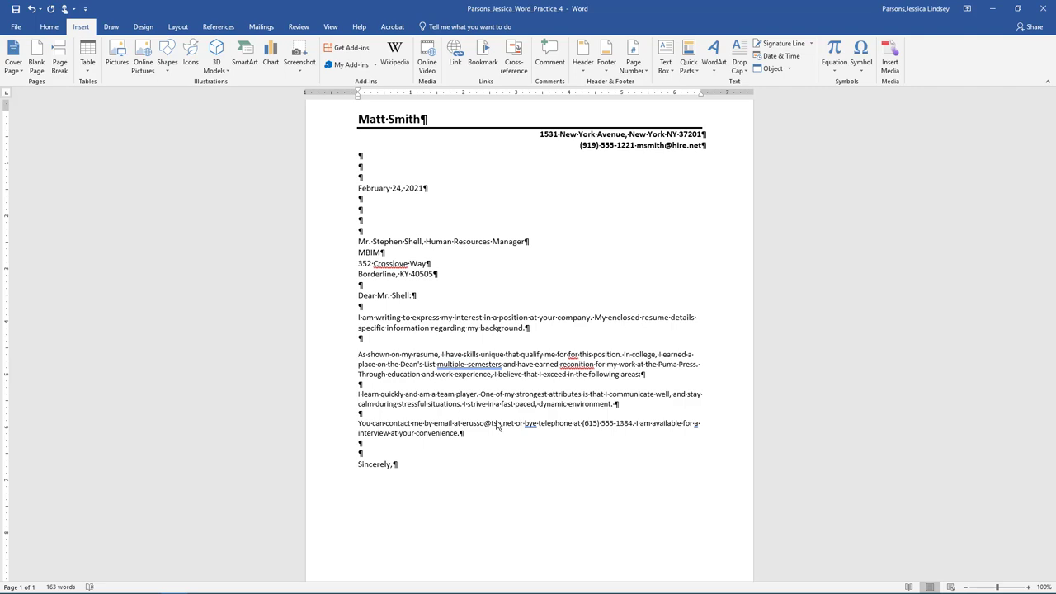
key(Return)
key(Return)
key(Return)
key(Return)
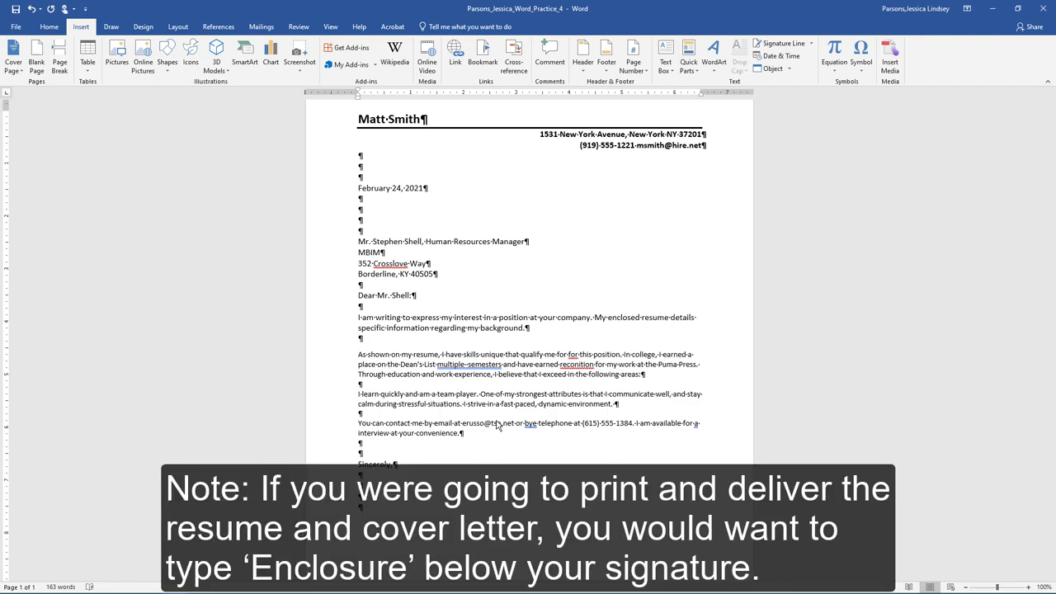
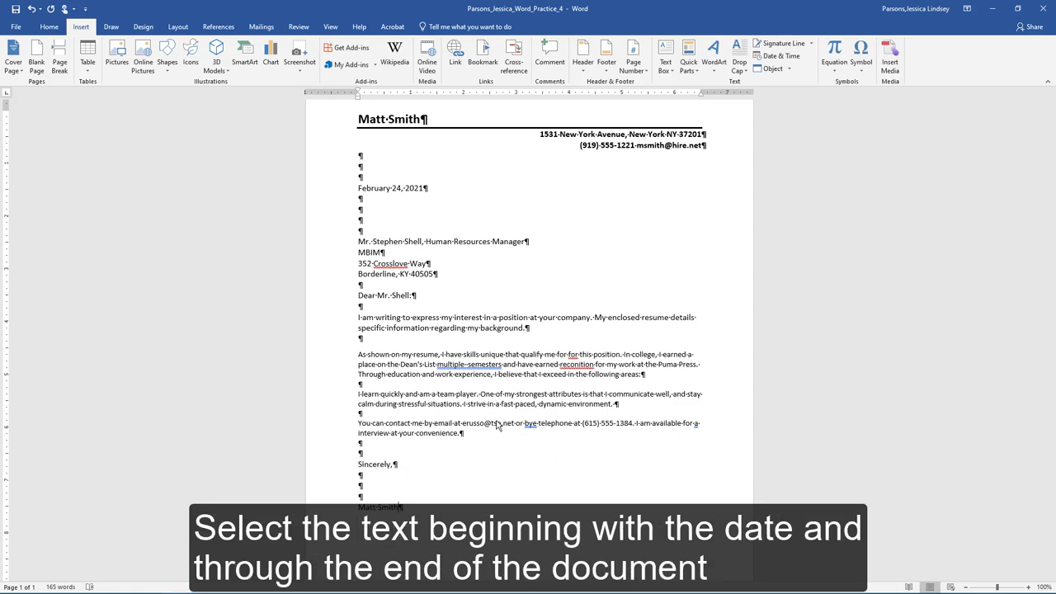
Set the letter from the date to the signature to 0 pt spacing after, without extra space between same-style paragraphs.
drag(358, 188, 406, 506)
click(49, 26)
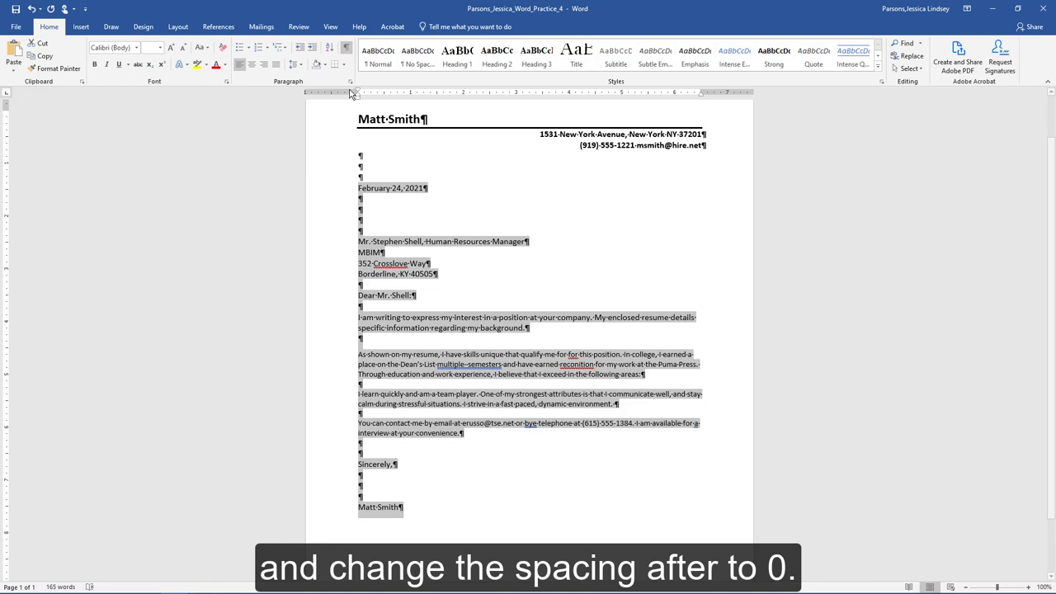
click(350, 81)
click(497, 320)
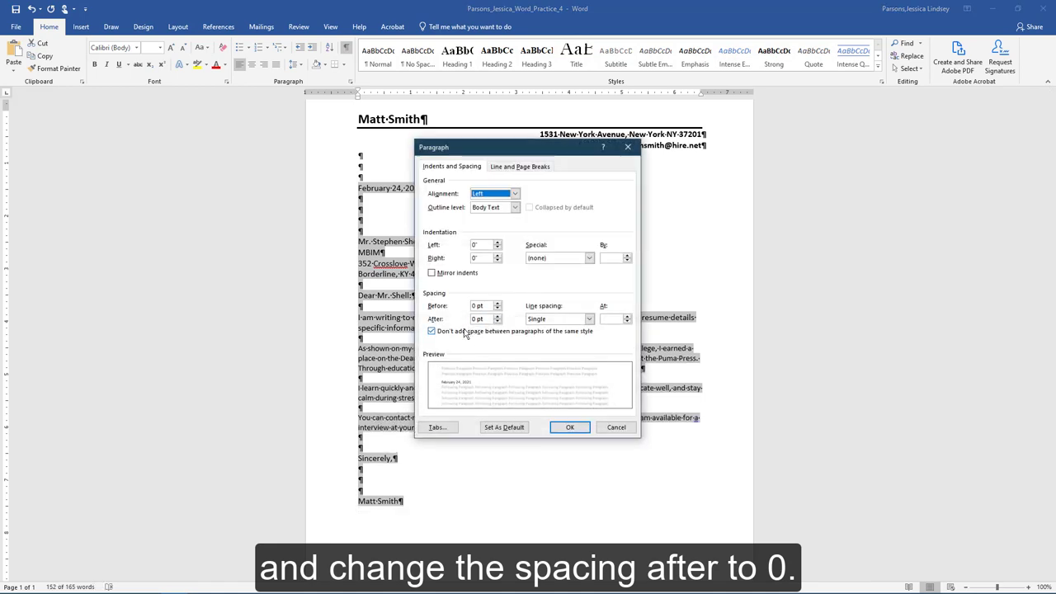
click(431, 331)
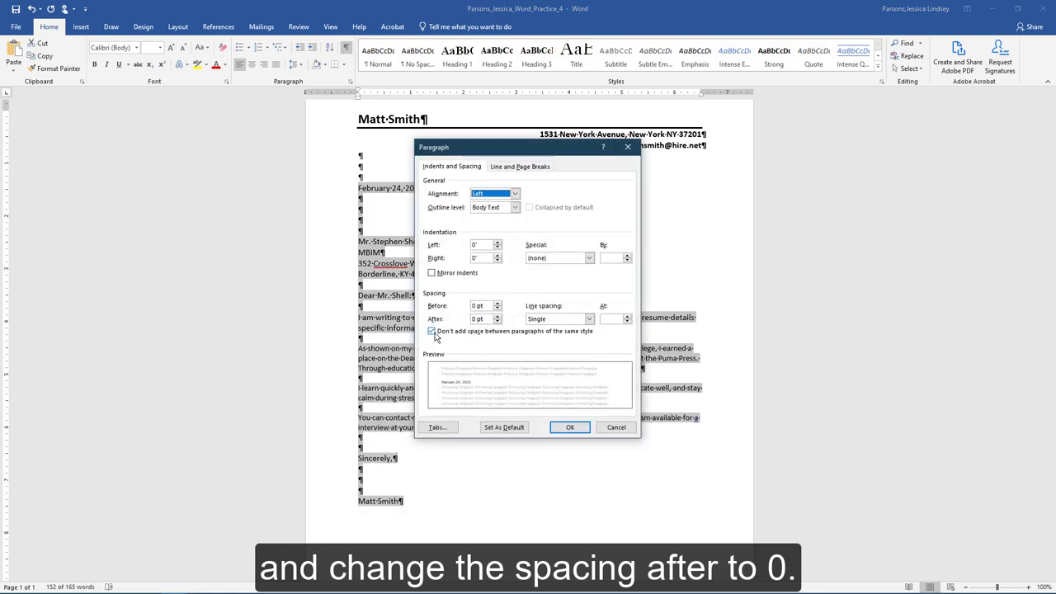
click(585, 432)
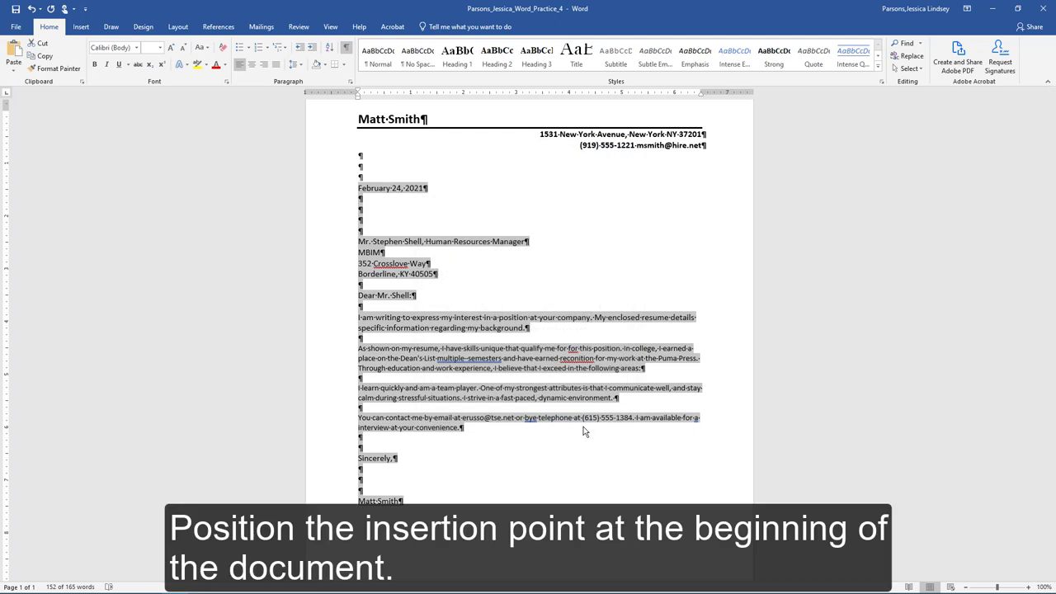
scroll(583, 429, up, 2)
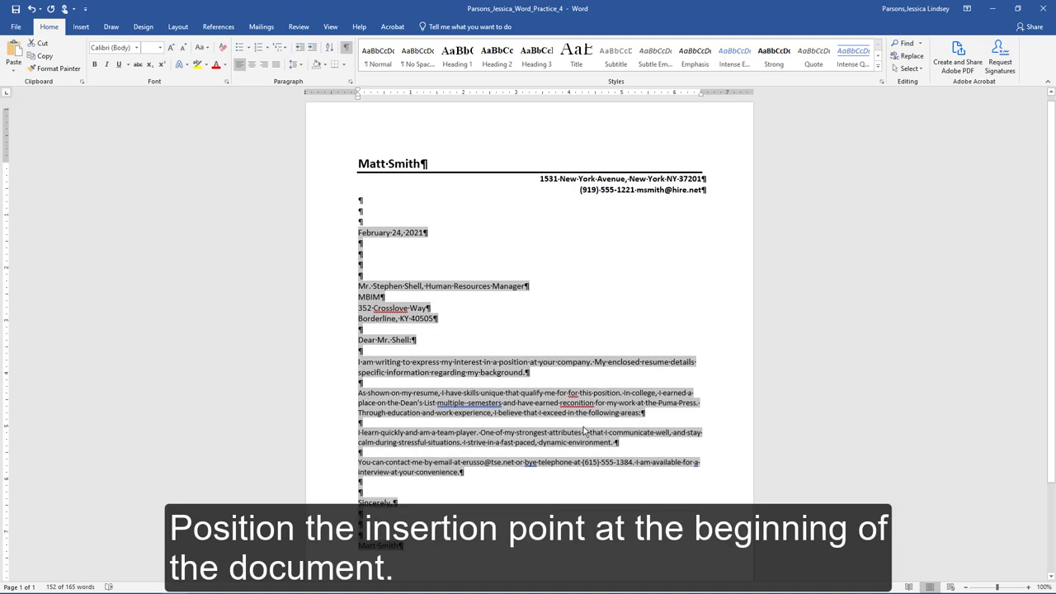
Search the document for the word 'background'.
click(359, 180)
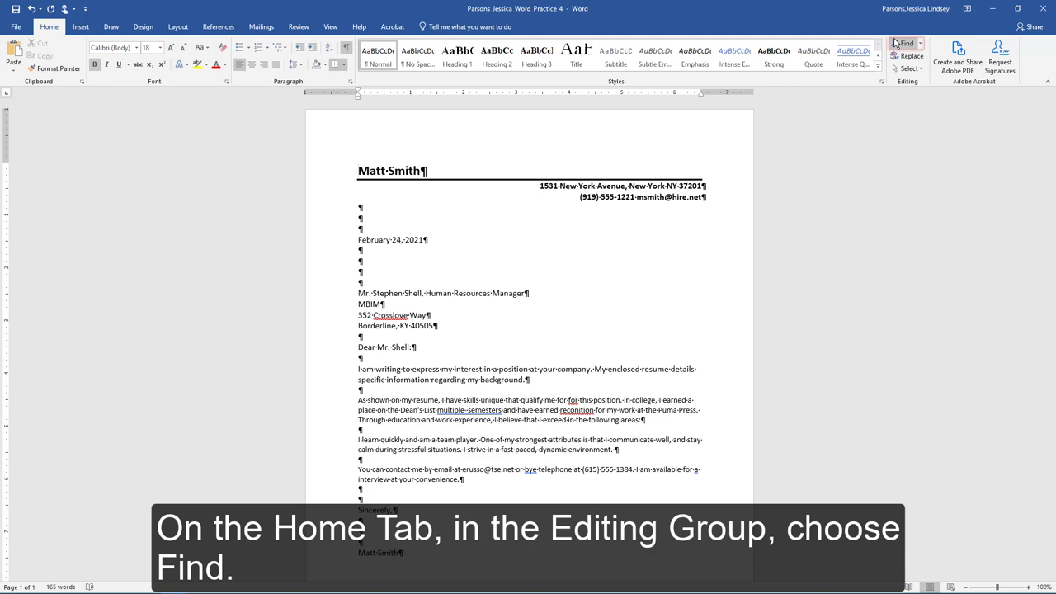
click(905, 44)
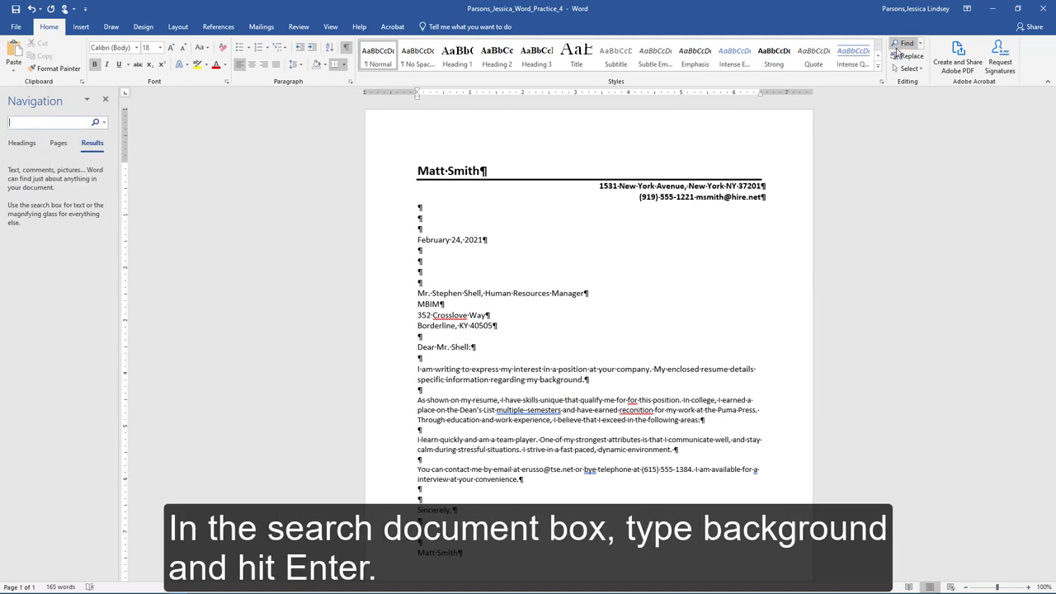
text(background)
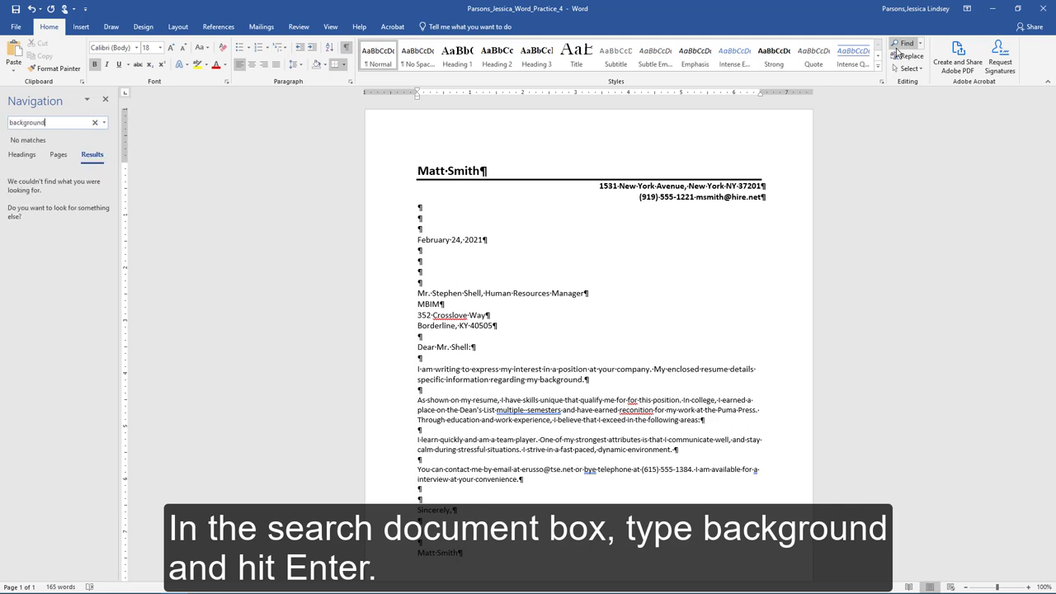
key(Return)
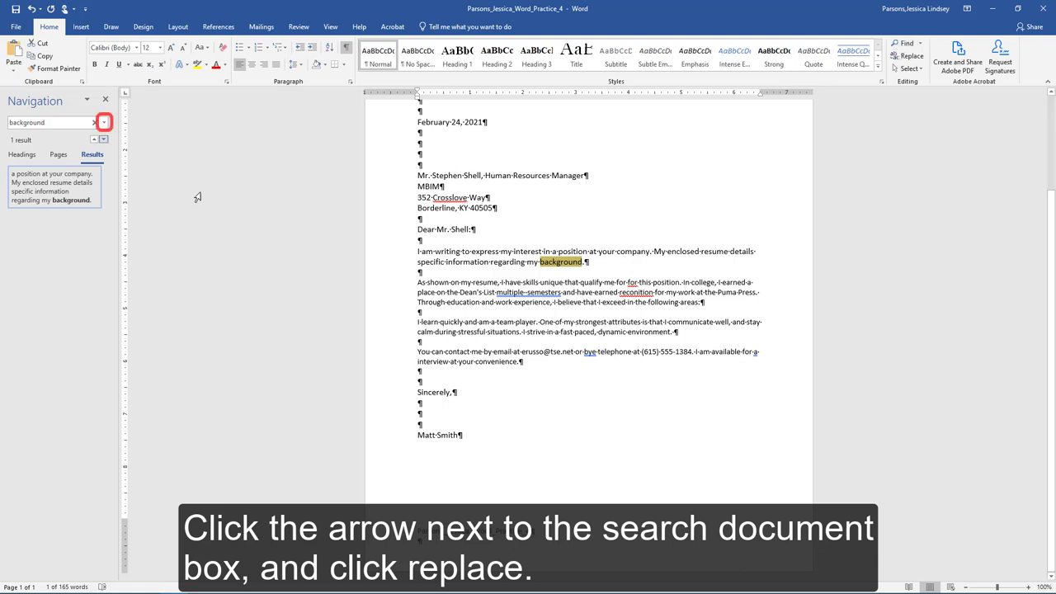
Replace 'background' with 'experience' in the first paragraph, without searching again from the beginning.
click(104, 123)
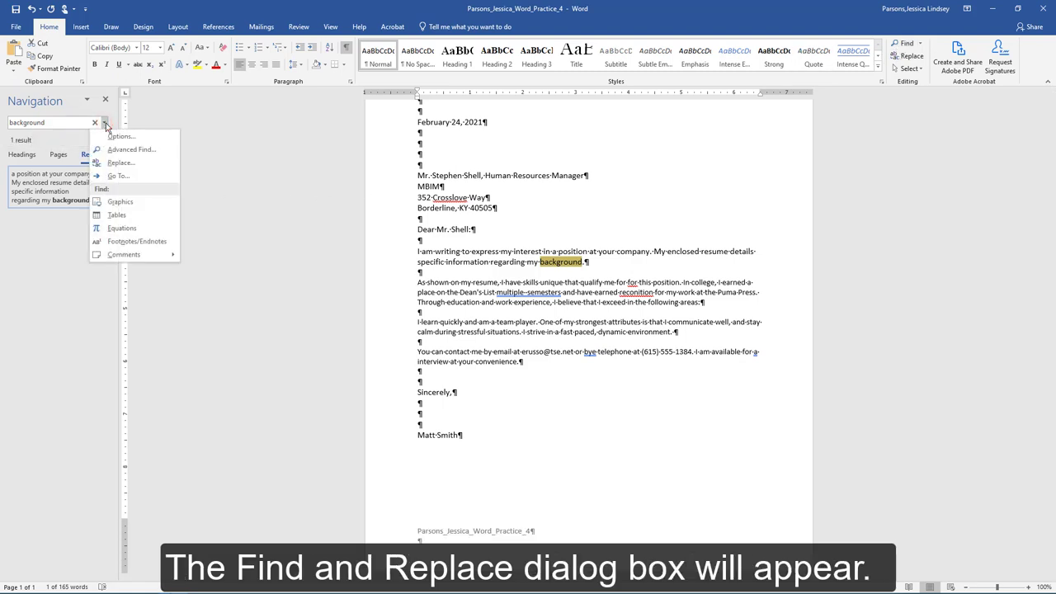
click(121, 163)
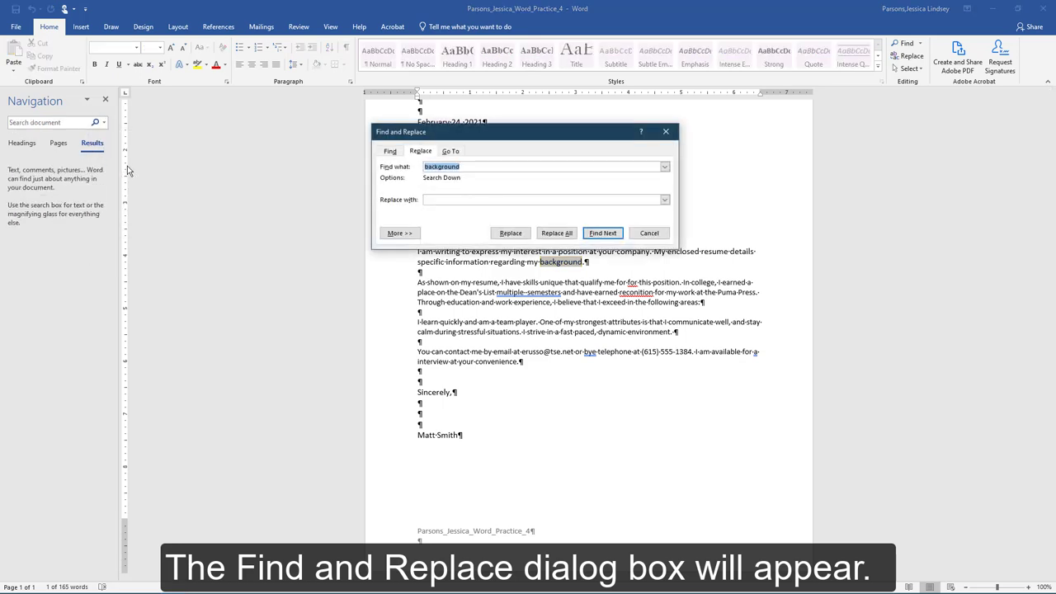
click(452, 199)
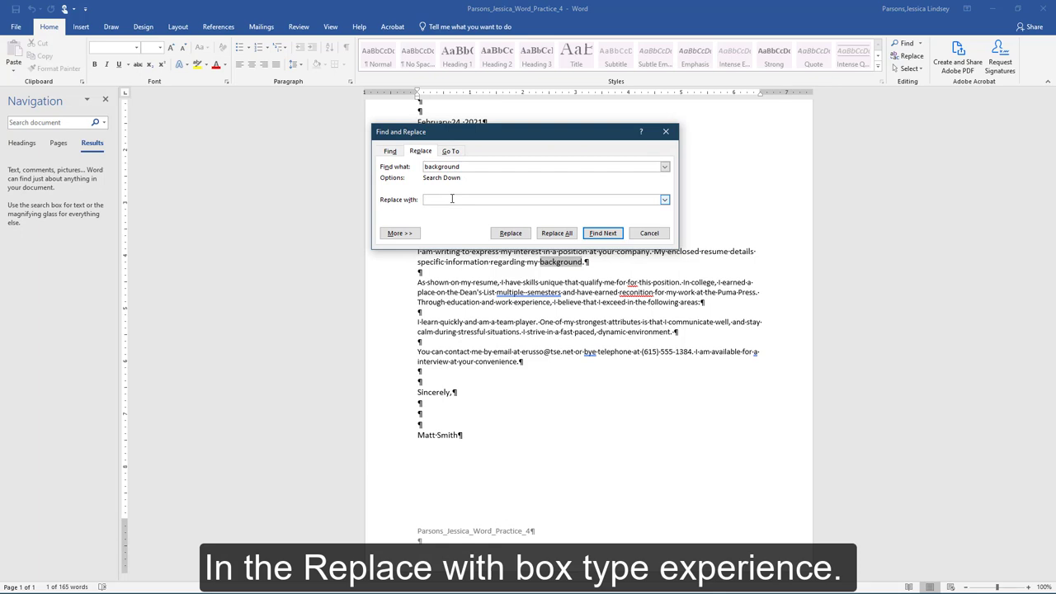
text(experience)
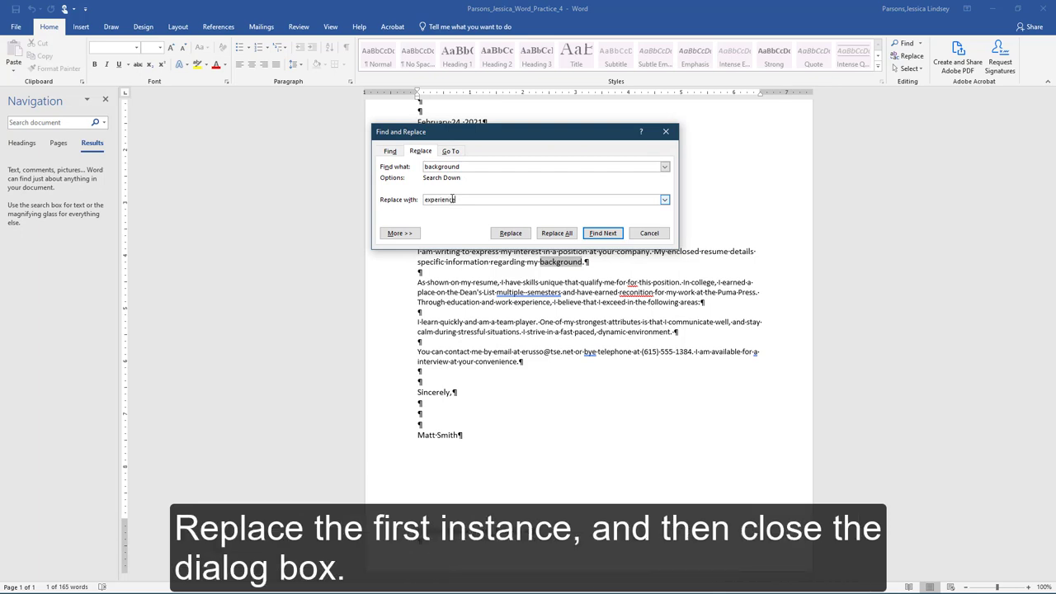
click(511, 233)
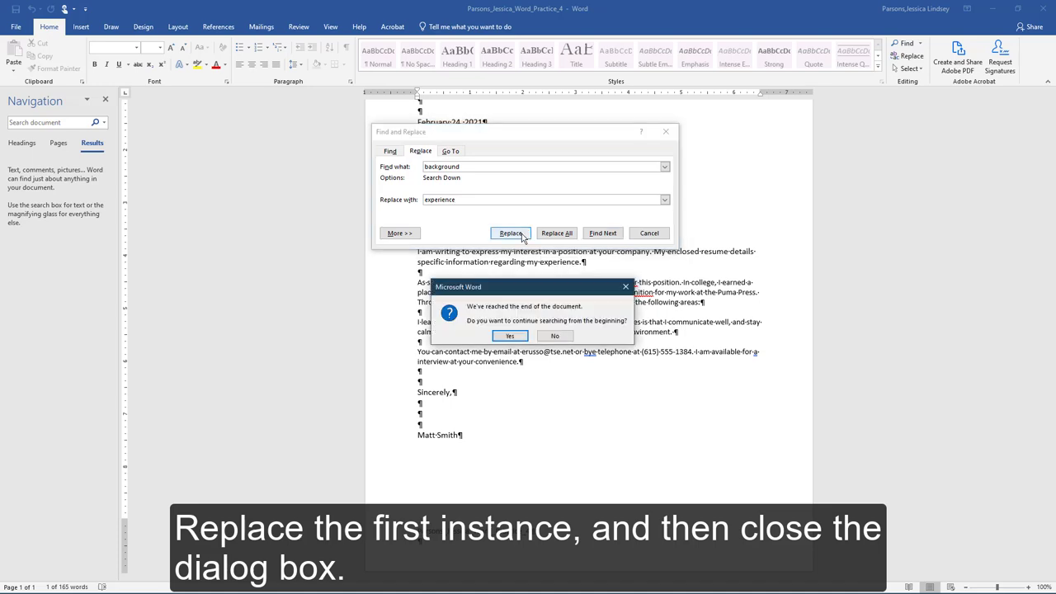
click(553, 337)
click(637, 231)
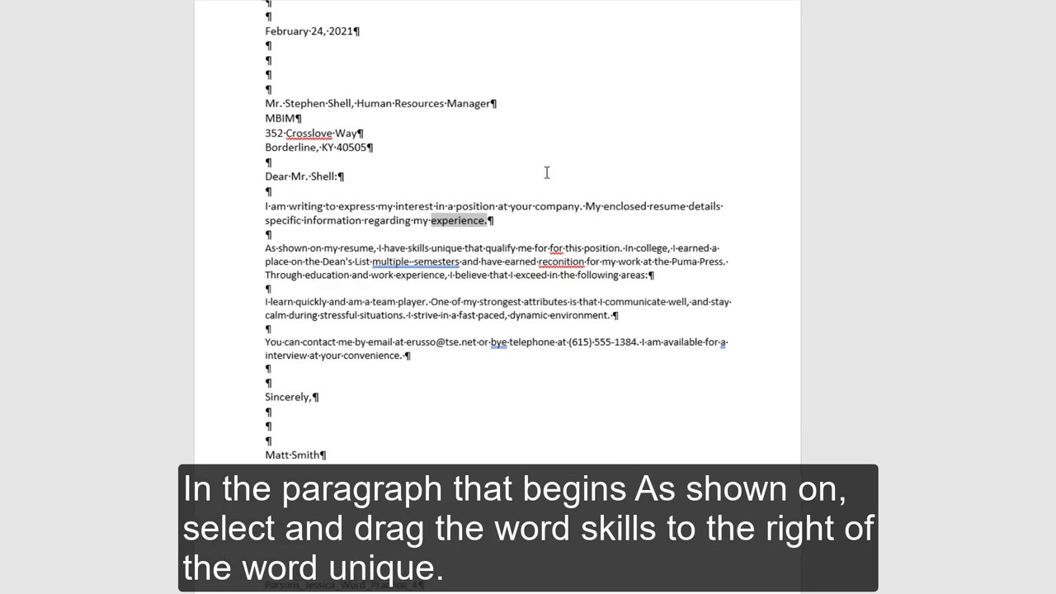
Select the word 'skills' in the 'As shown' paragraph to move it after 'unique'.
click(547, 173)
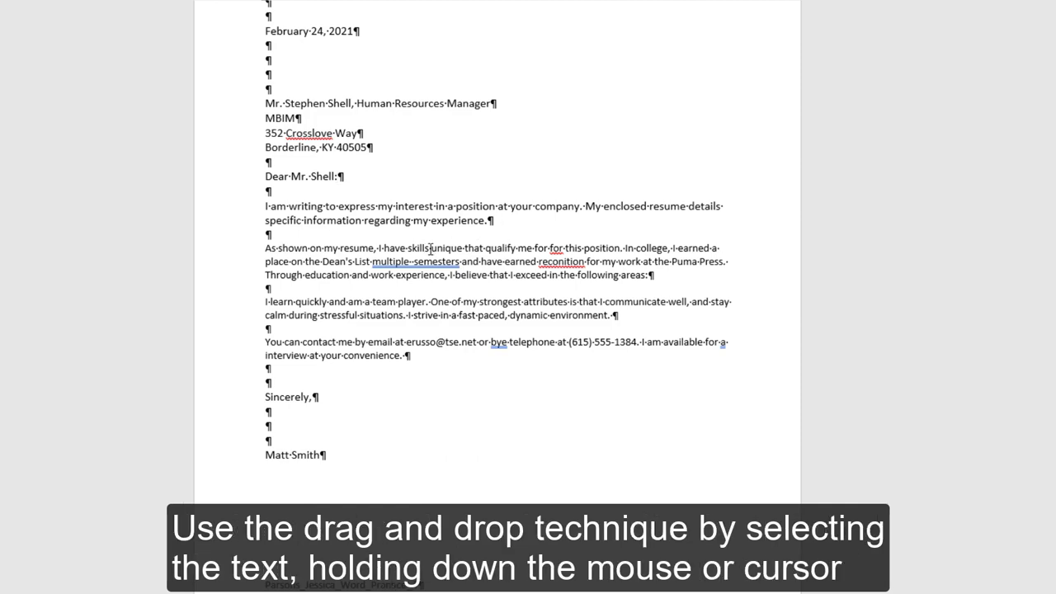
drag(430, 248, 460, 254)
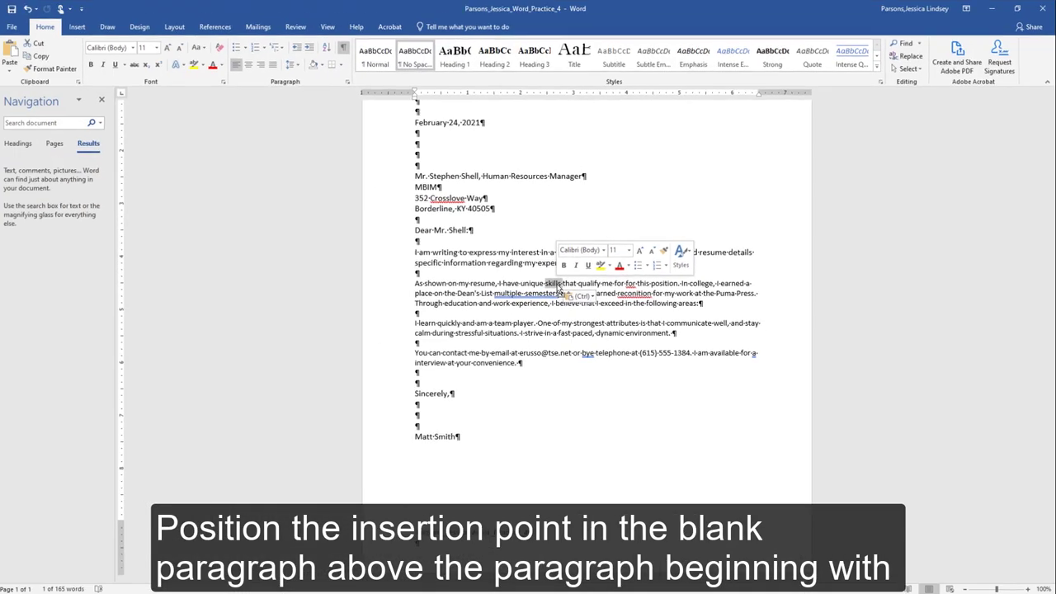
On the blank line above 'You can contact me', bring up the table size grid.
click(429, 342)
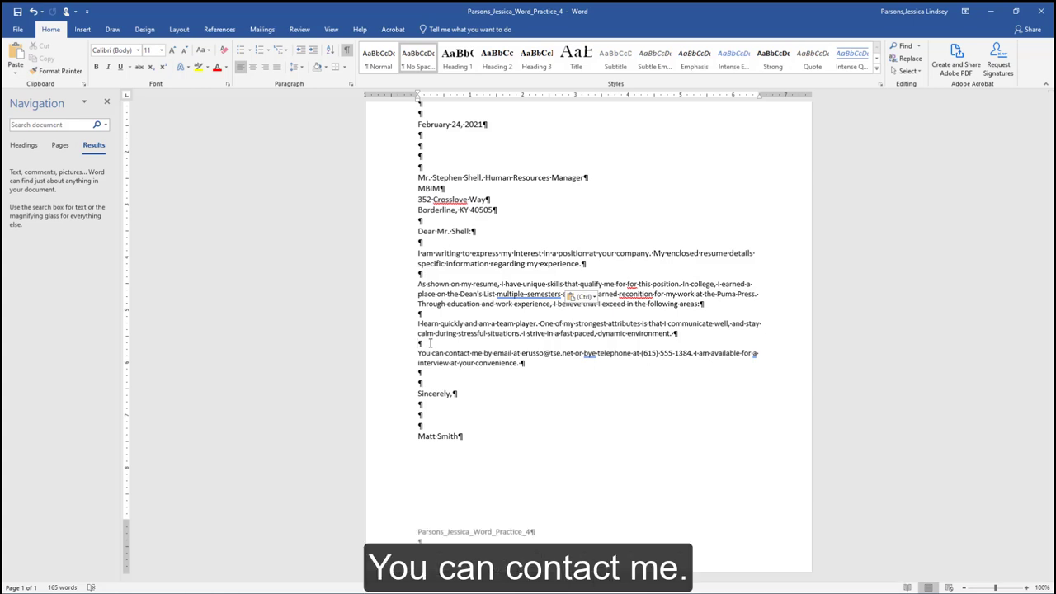
click(86, 32)
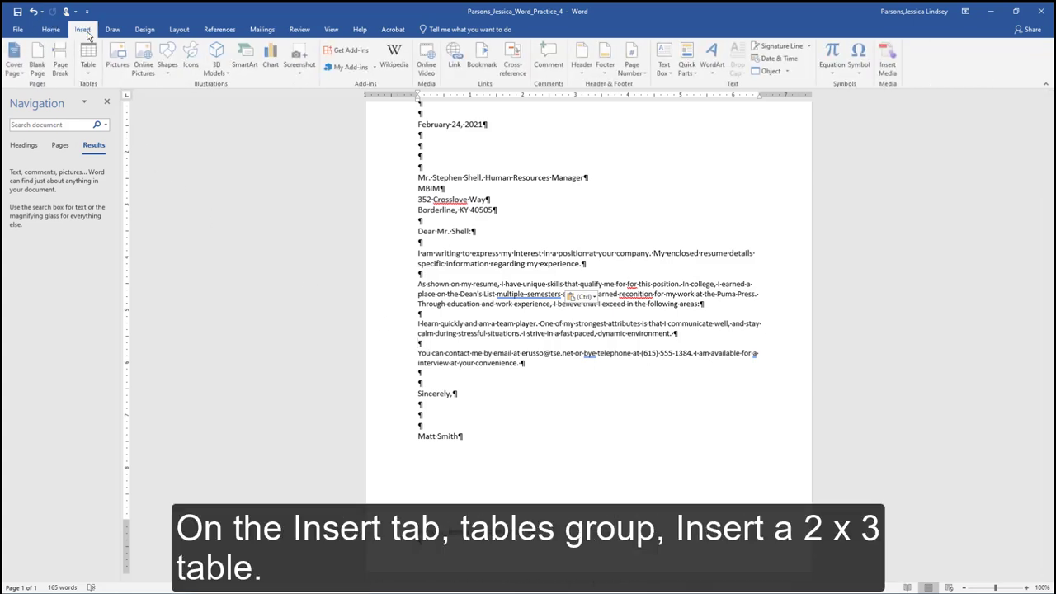
click(93, 67)
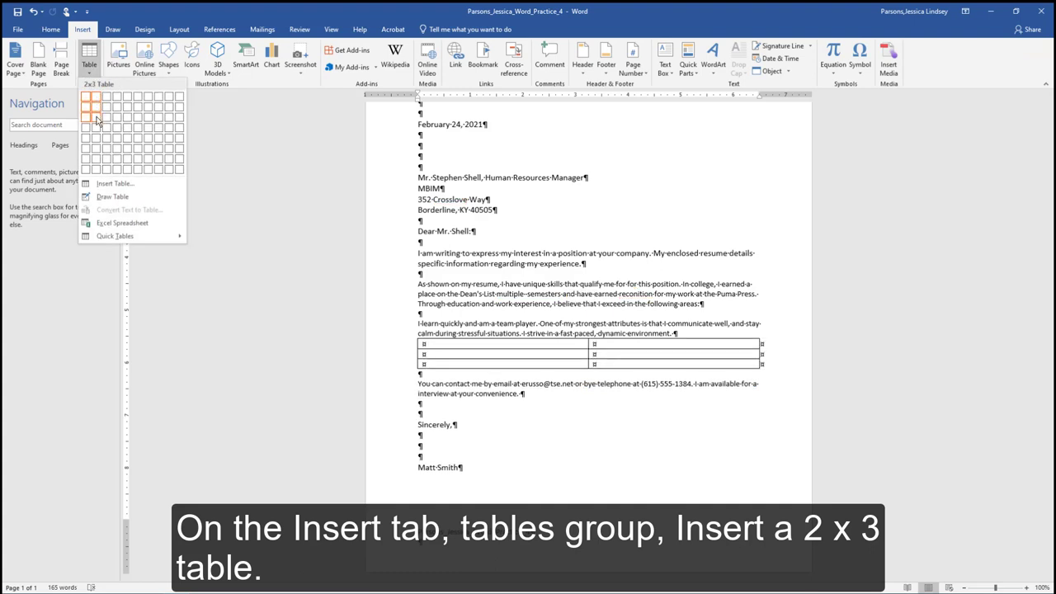
Insert a 2x3 table and fill rows Communication Skills, Technical Skills, and Education with their descriptions.
click(97, 121)
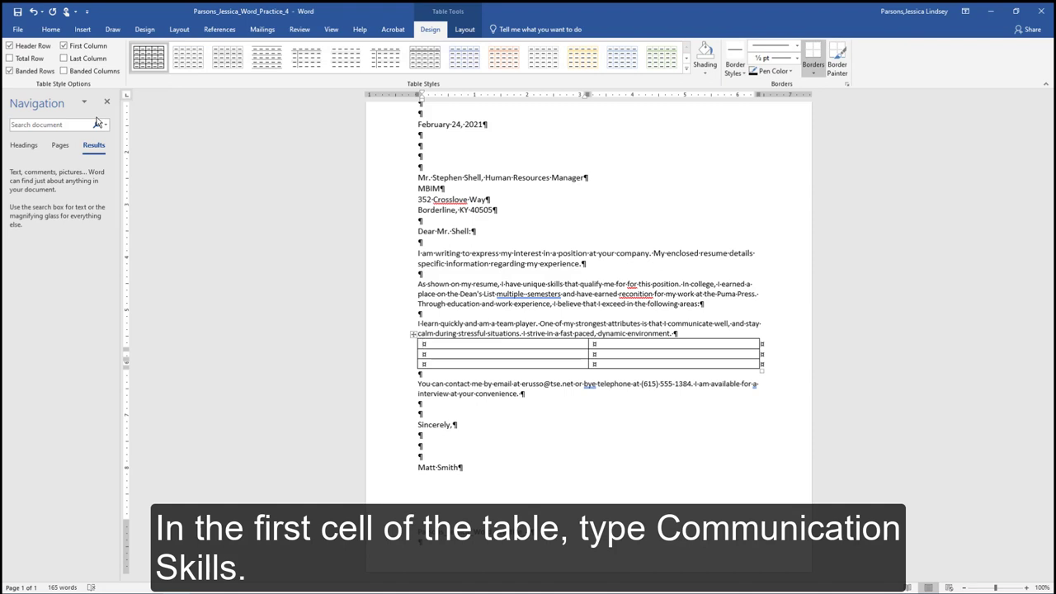
text(Communication Skills)
key(Tab)
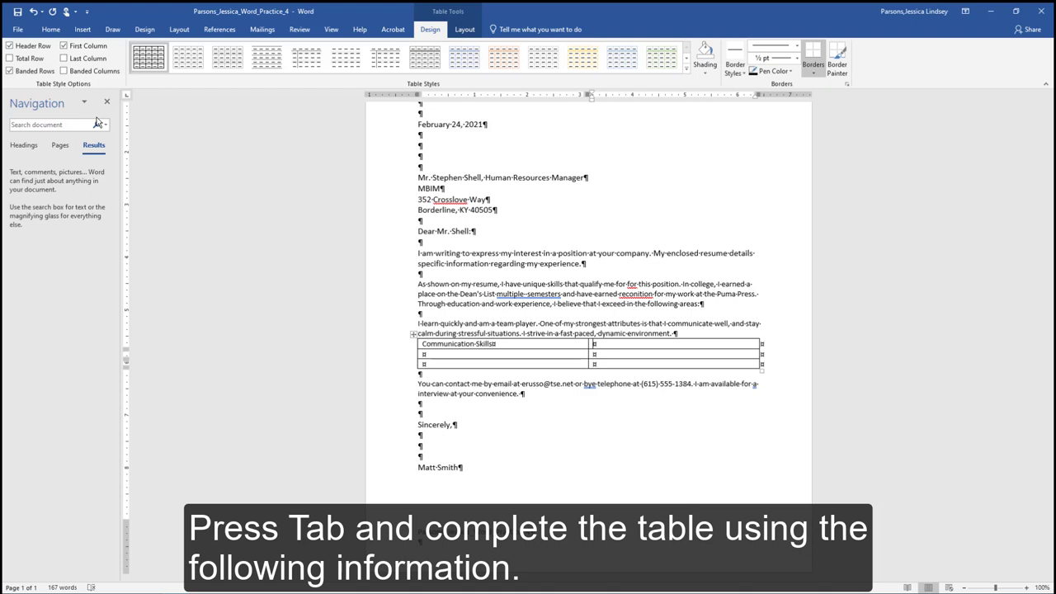
text(Excellent Listener, Stress Management and Emotional Control)
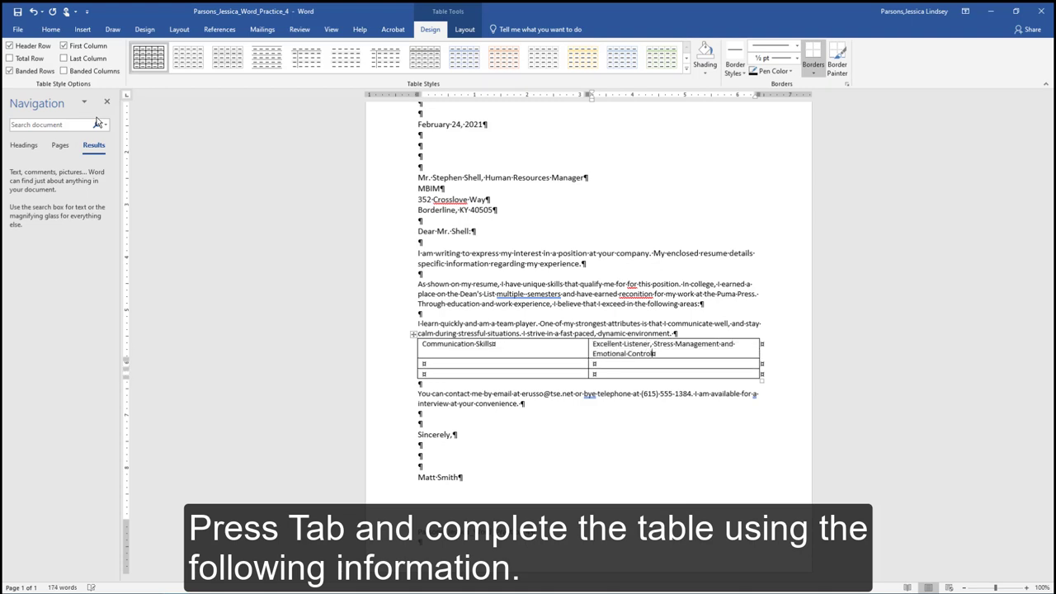
key(Tab)
text(Technical Skills)
key(Tab)
text(Ope)
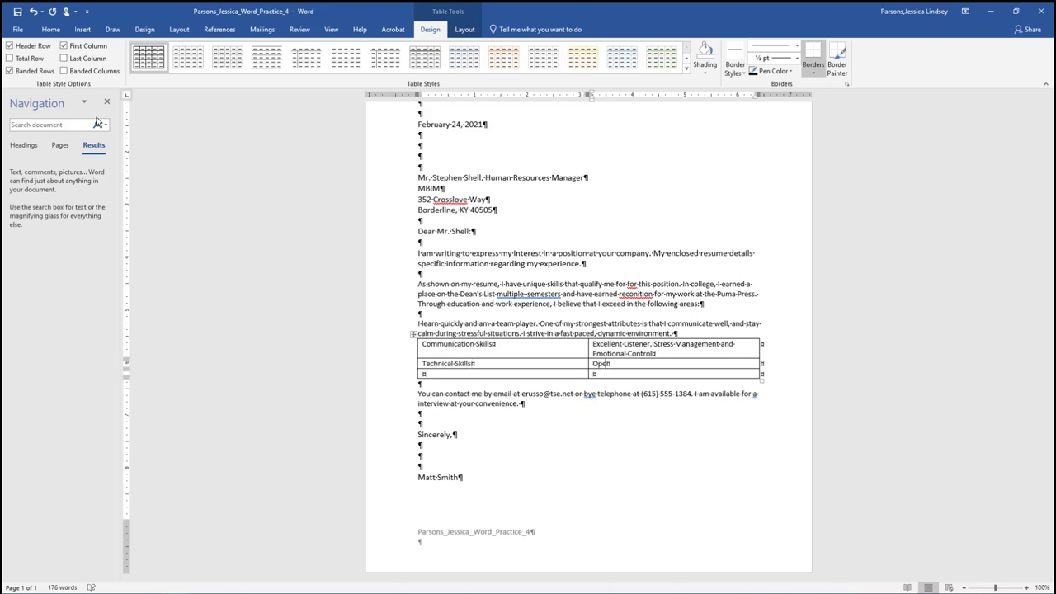
text(rating Systems, Applications, Network)
text(ing)
key(Tab)
text(Education)
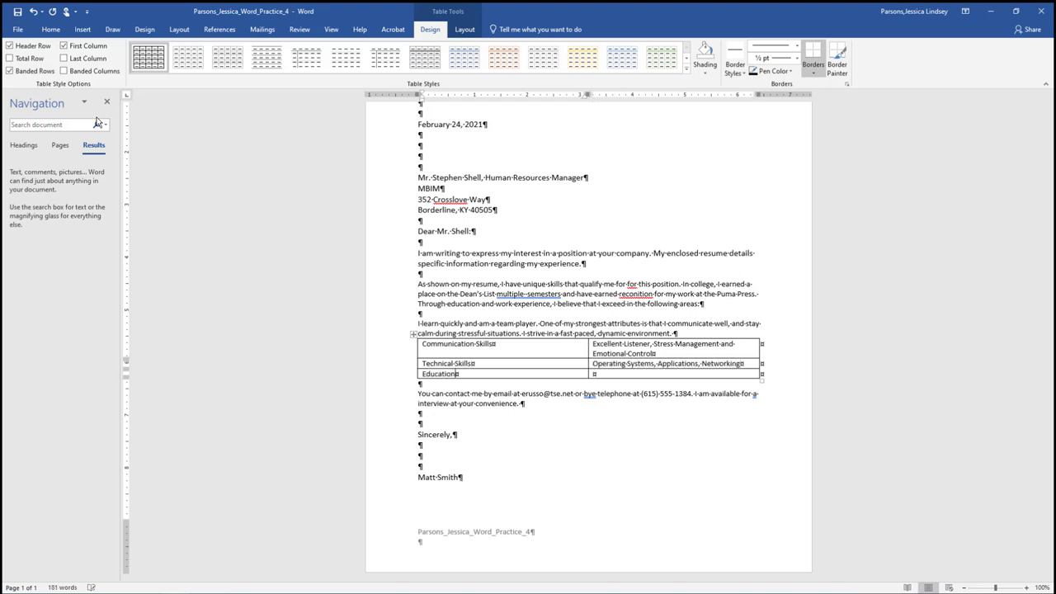
key(Tab)
text(Bachelor of Science)
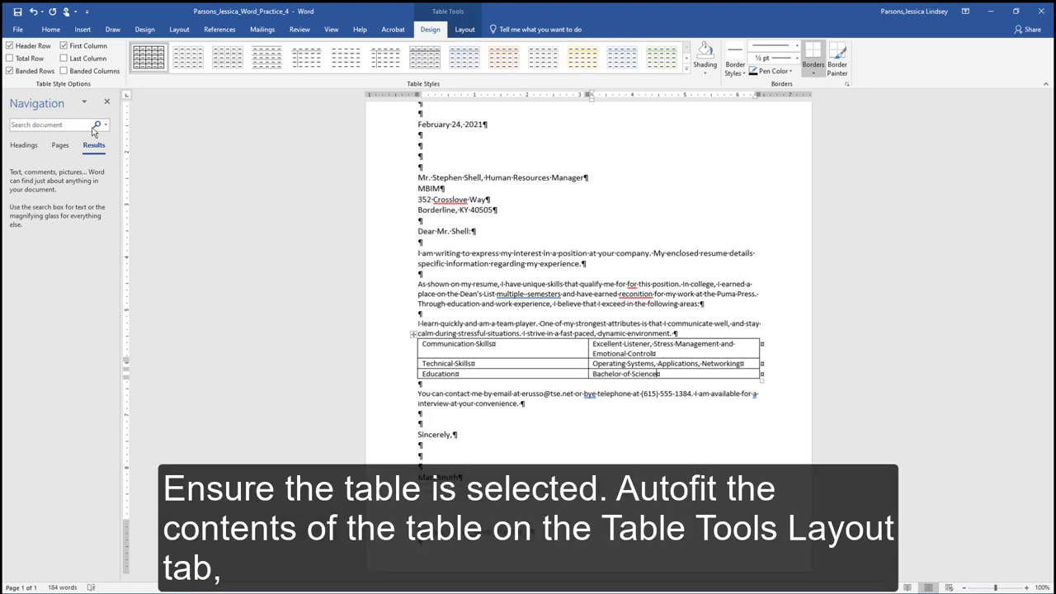
AutoFit the skills table columns to their contents.
click(413, 334)
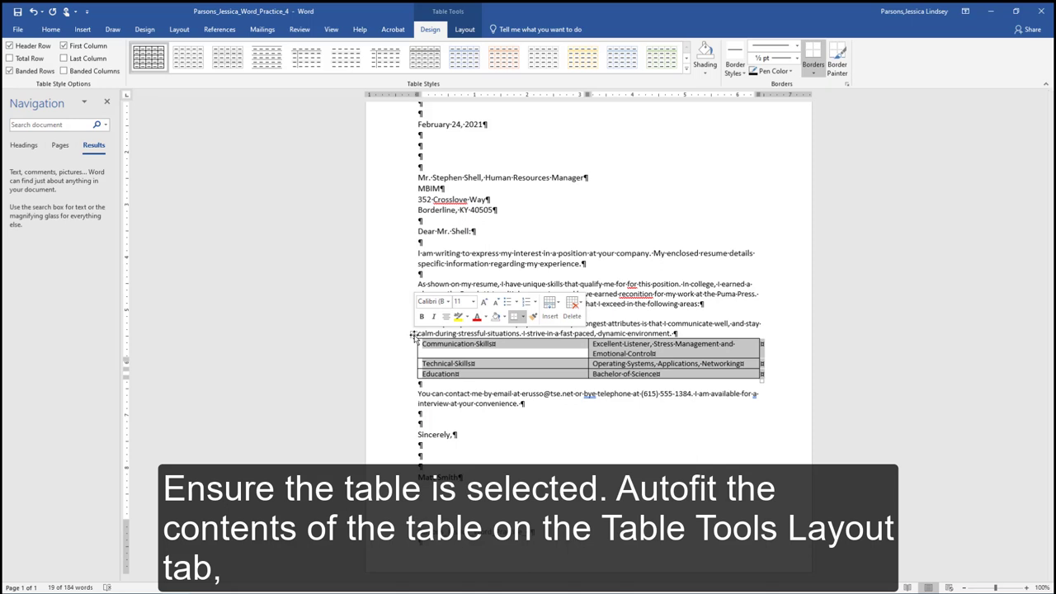
click(454, 29)
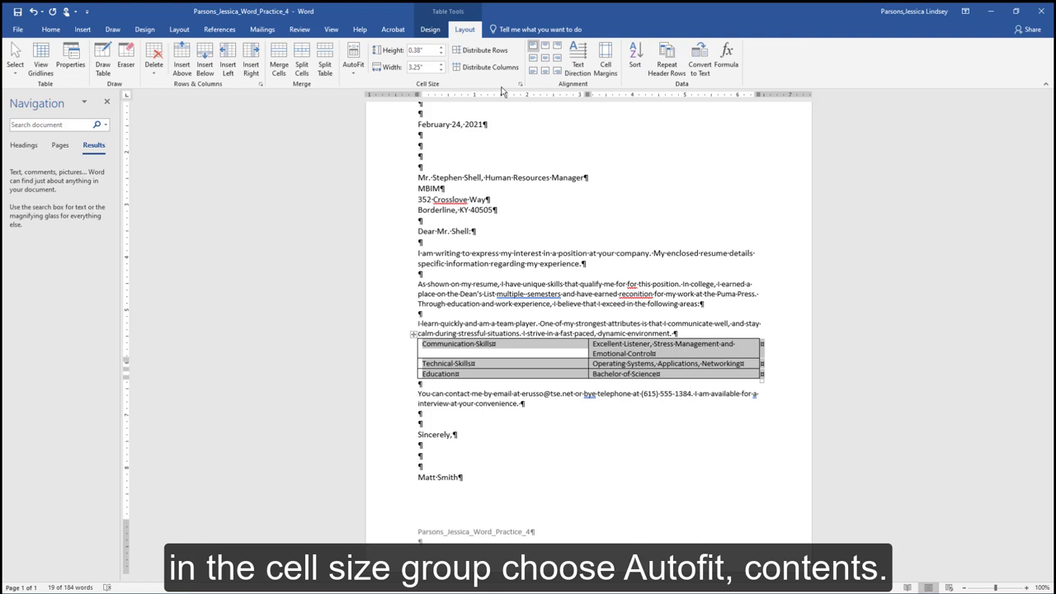
click(355, 65)
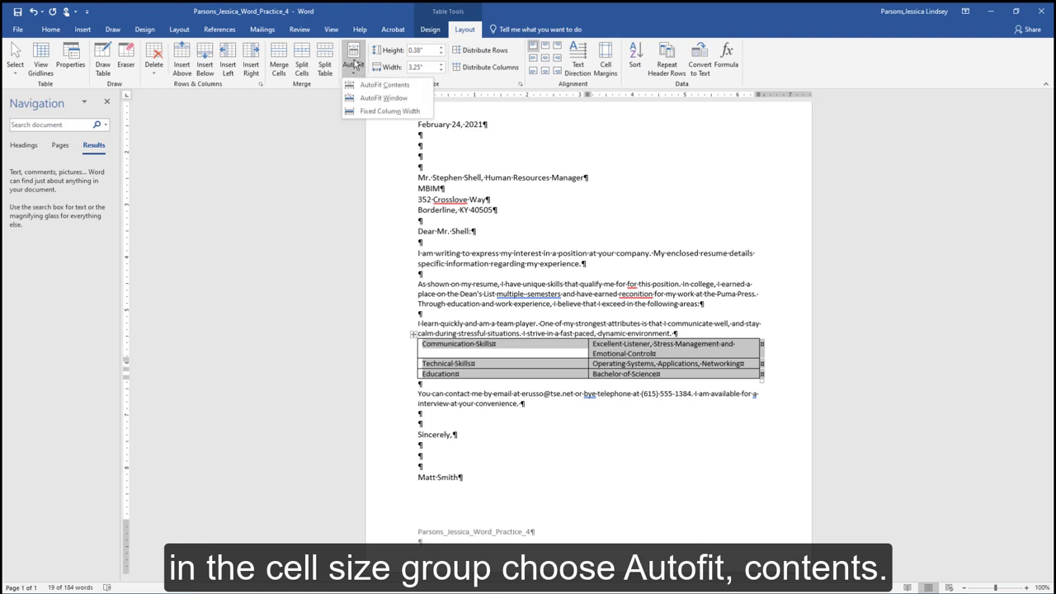
click(360, 85)
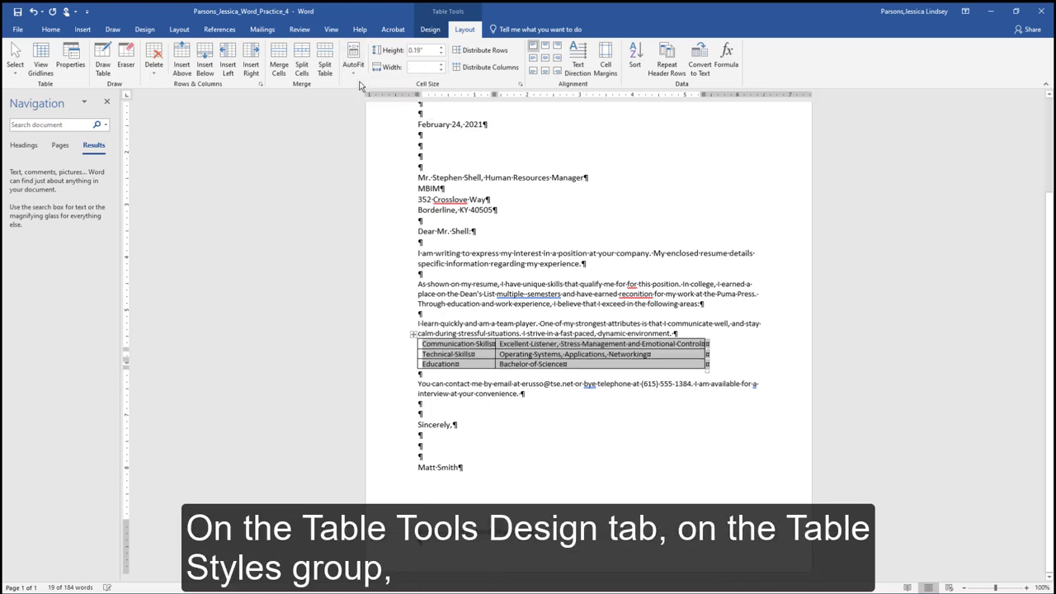
Apply the Grid Table 4 – Accent 2 style and turn off Header Row.
click(426, 30)
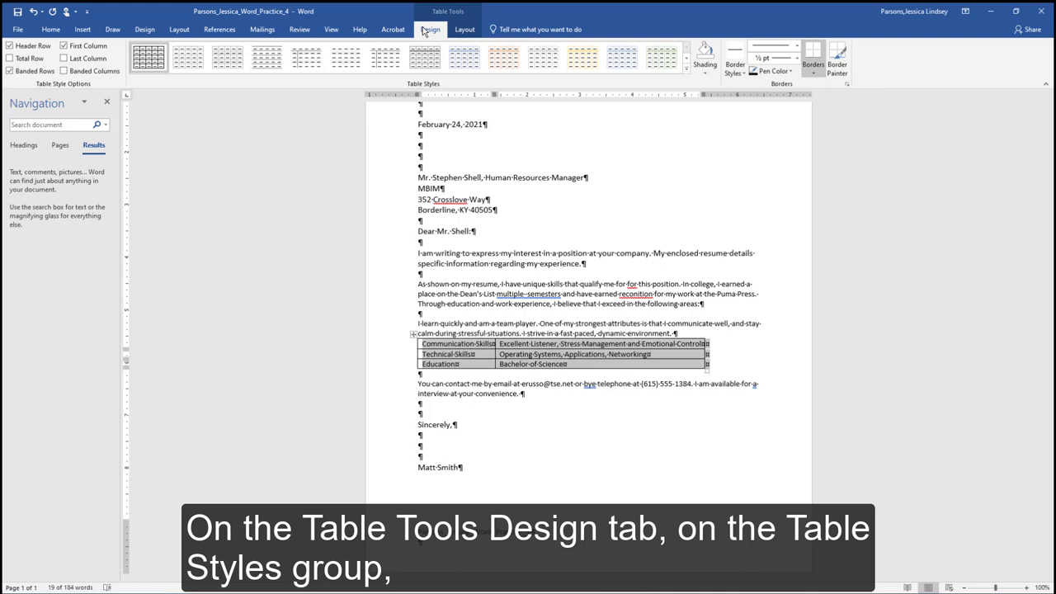
click(687, 70)
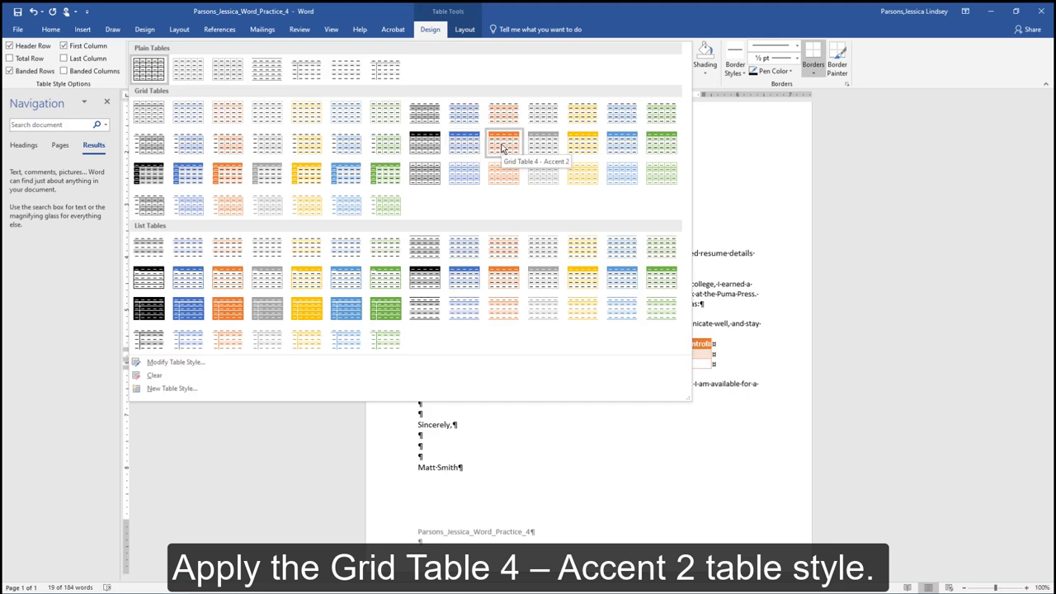
click(502, 145)
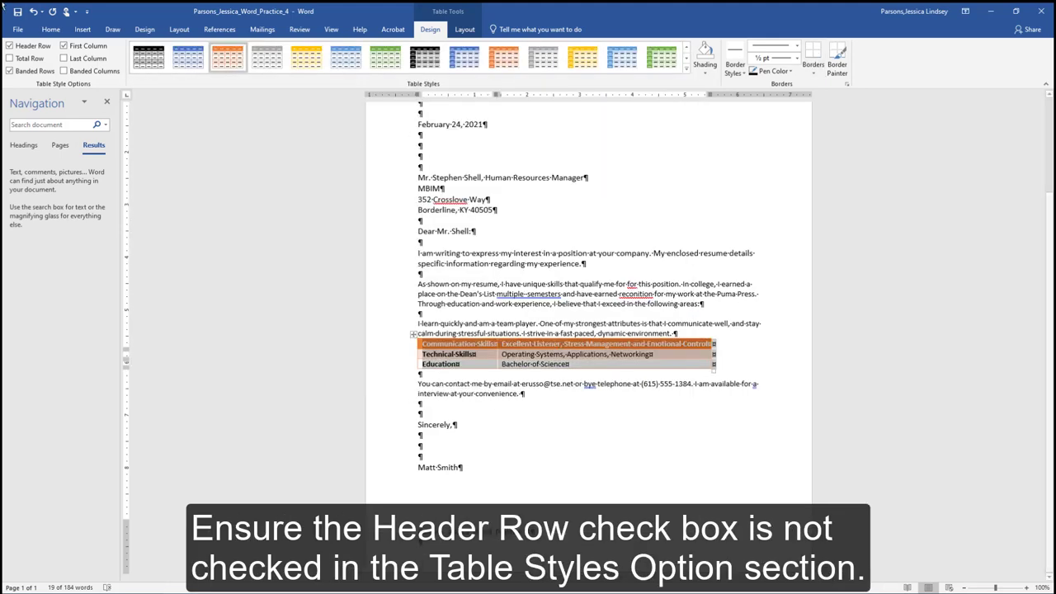
click(10, 46)
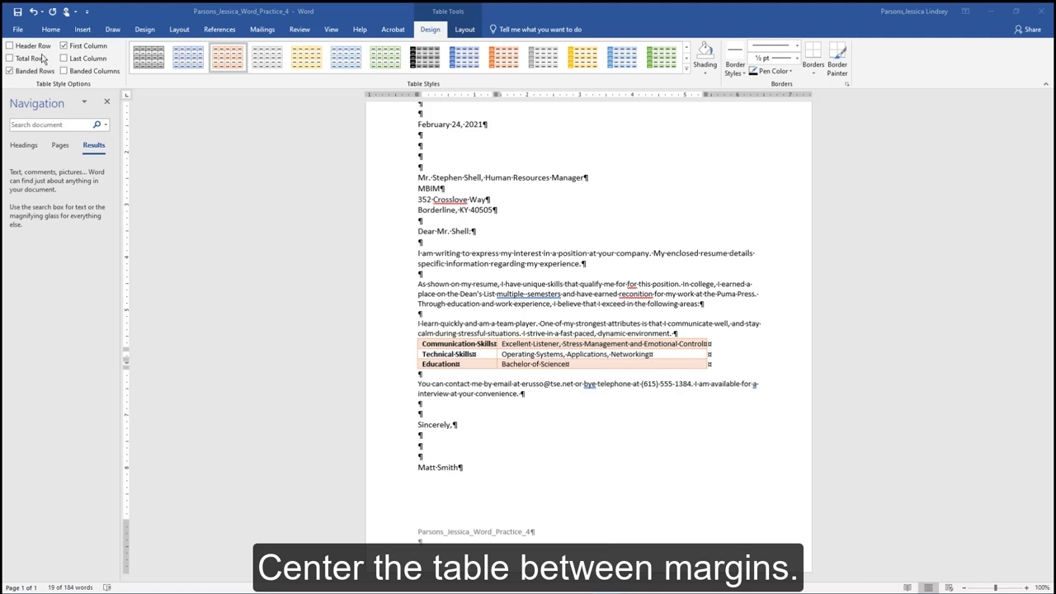
Centre the table between the page margins.
click(544, 357)
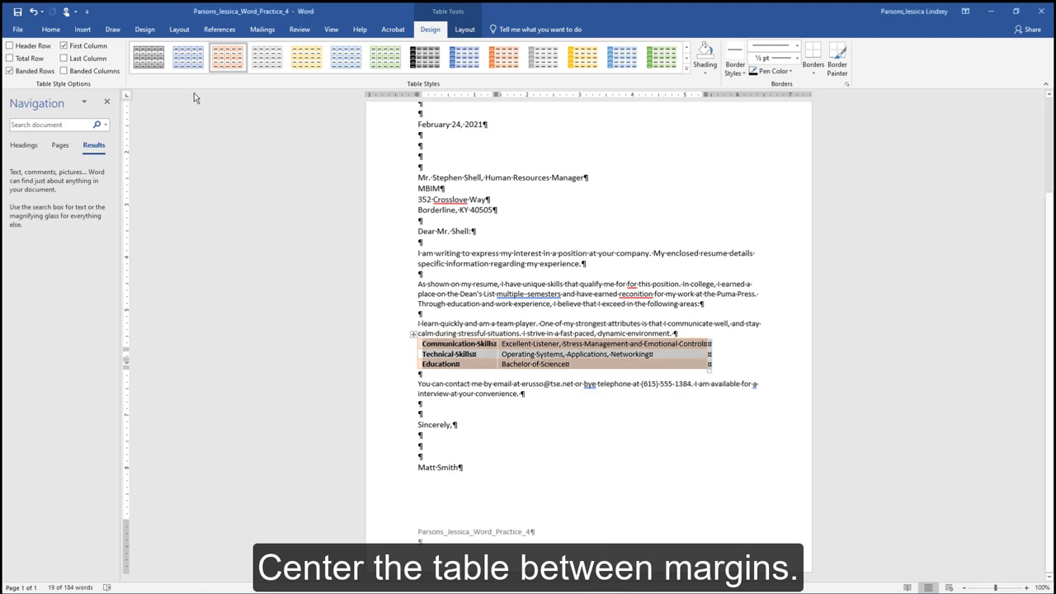
click(50, 29)
click(252, 68)
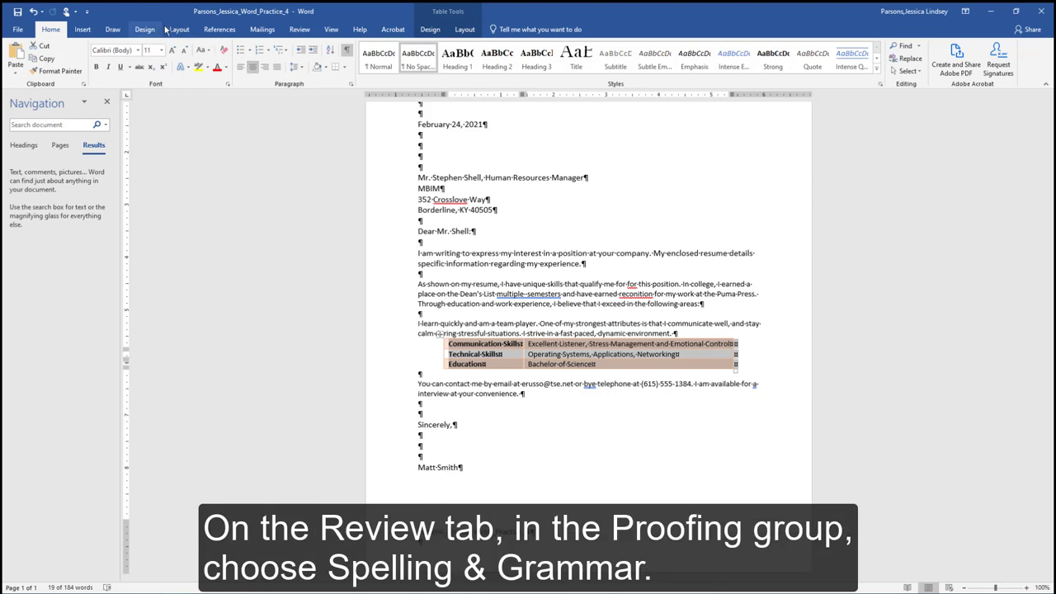
Run Spelling & Grammar on the whole letter, correcting to 'by' telephone and 'an' interview.
click(299, 29)
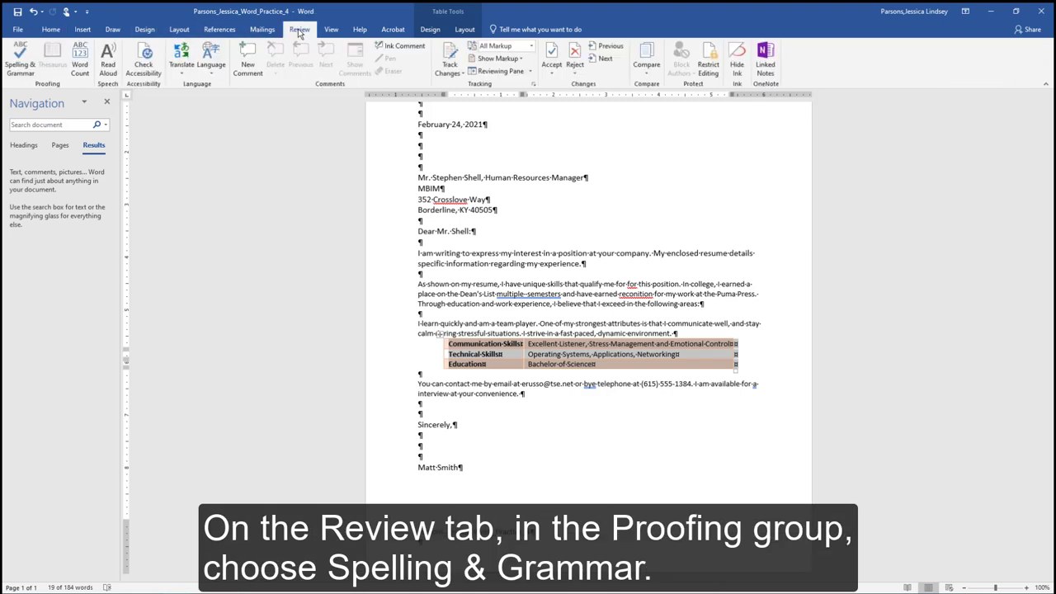
click(13, 62)
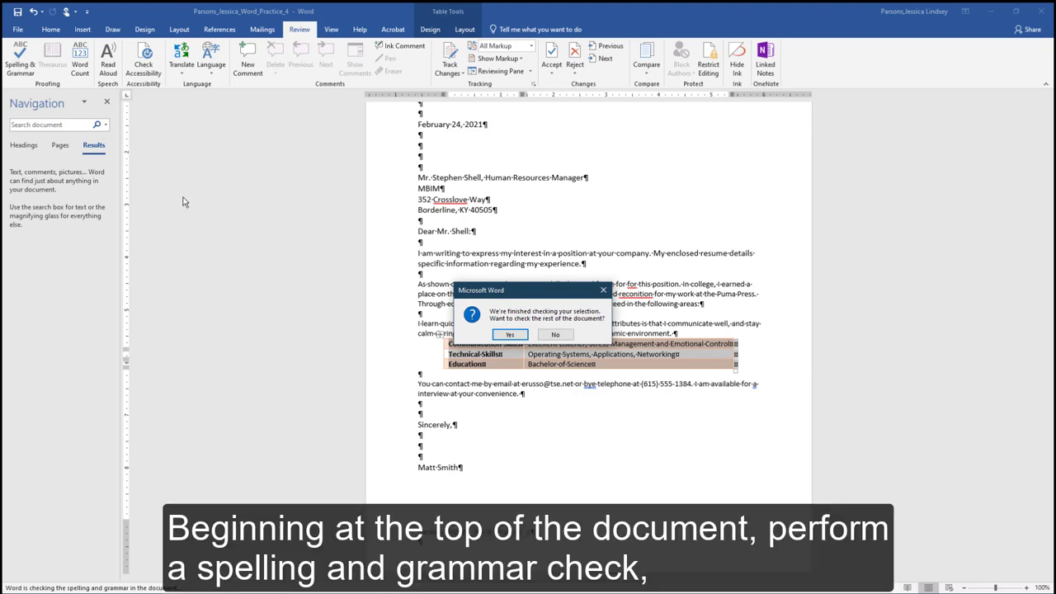
click(510, 334)
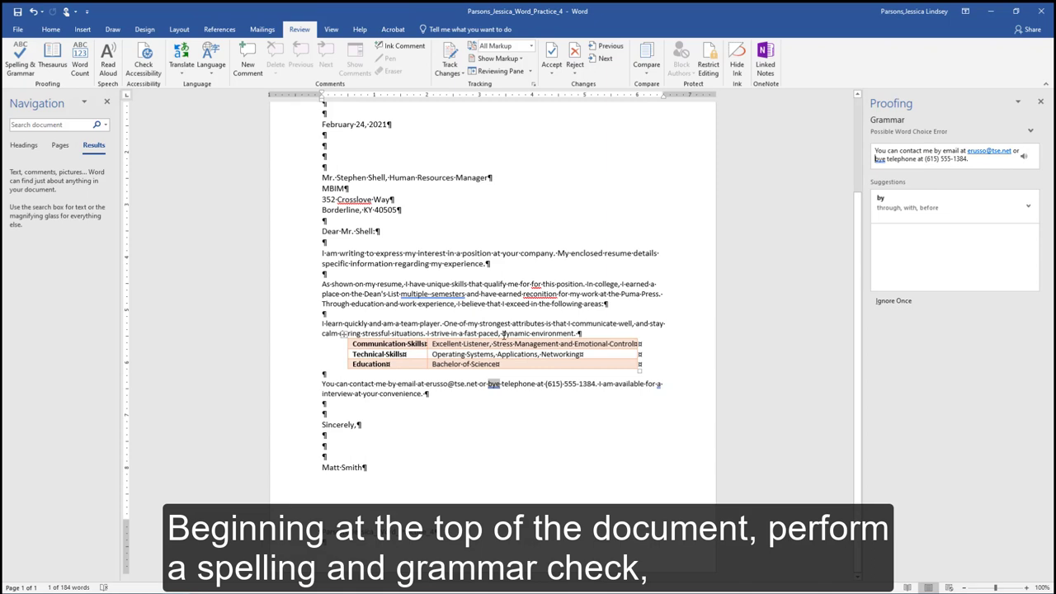
click(883, 202)
click(883, 206)
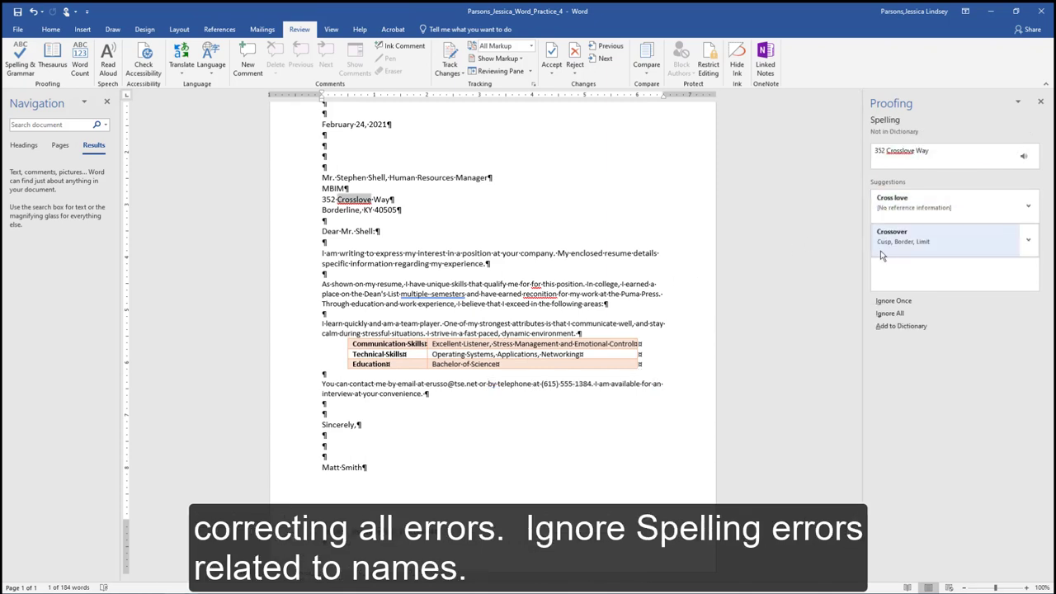
Ignore 'Crosslove', delete the repeated 'for', fix 'recognition', and remove the double space in 'multiple semesters'.
click(893, 300)
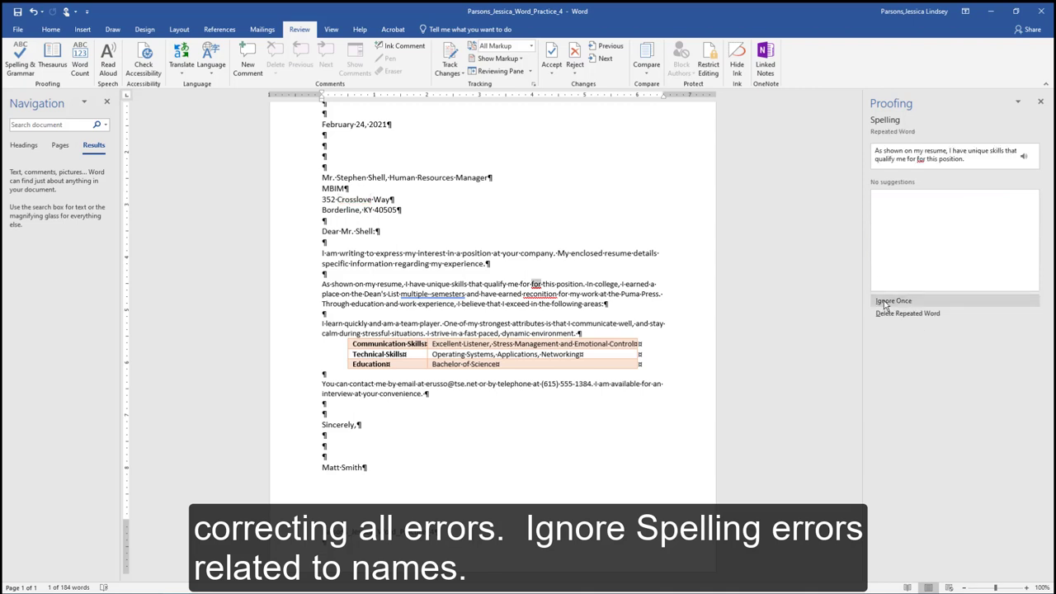
click(897, 313)
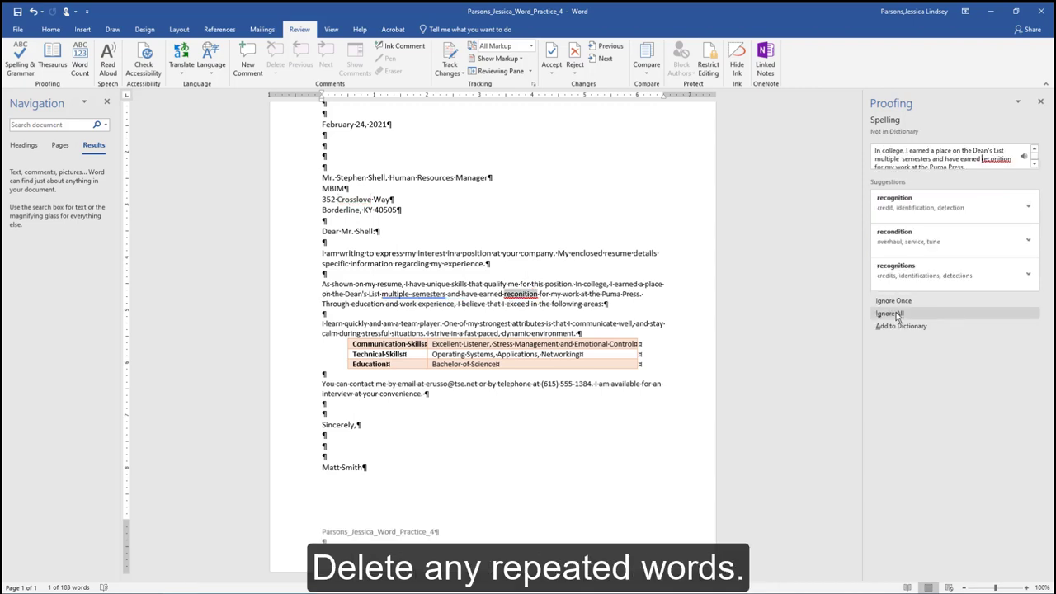
click(899, 208)
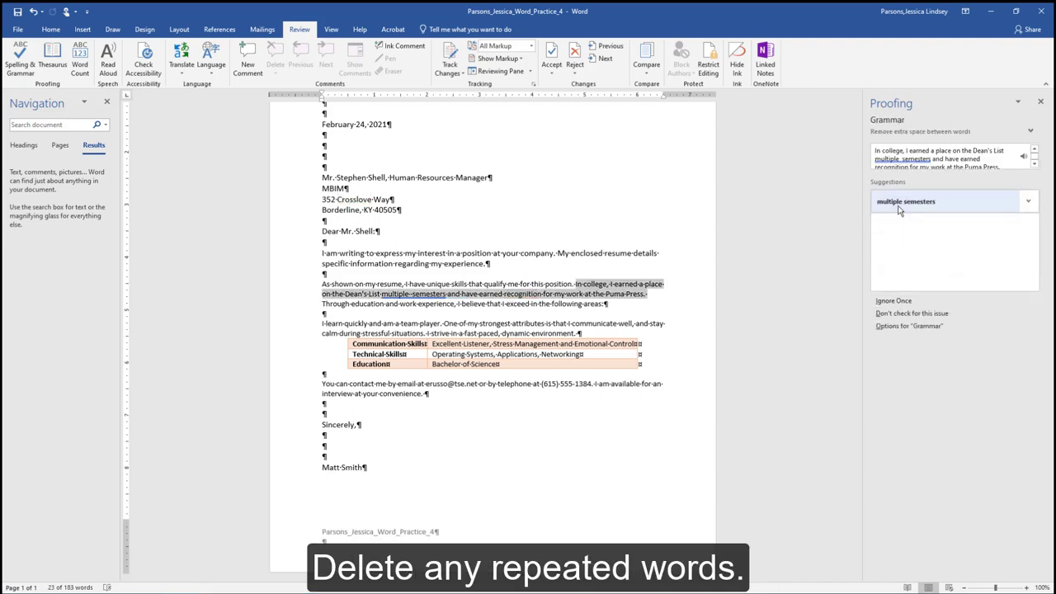
click(899, 204)
click(533, 337)
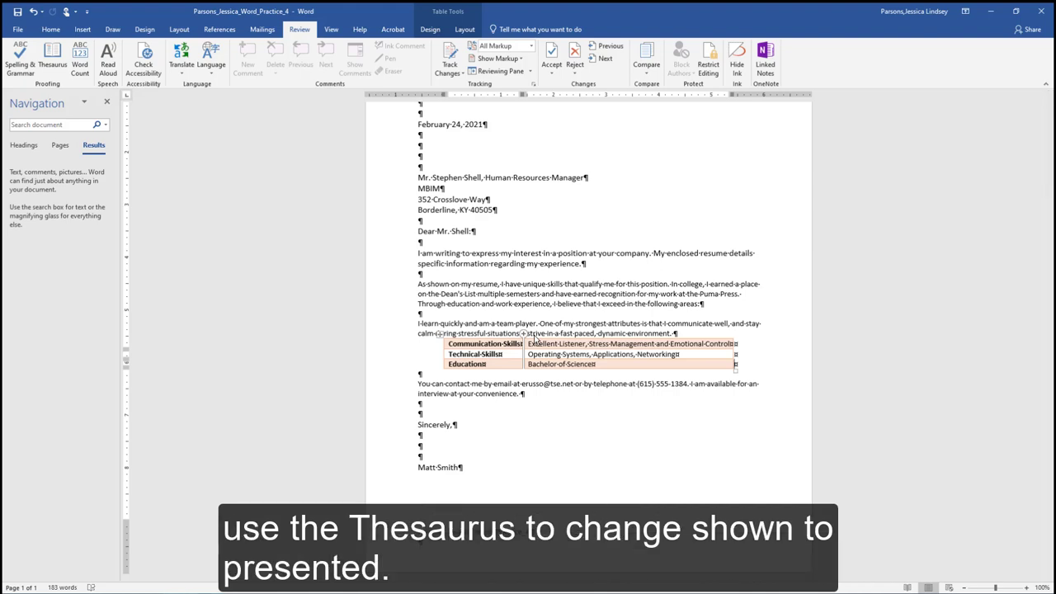
Replace 'shown' with the thesaurus synonym 'presented', then close the Thesaurus and Navigation panes.
click(545, 336)
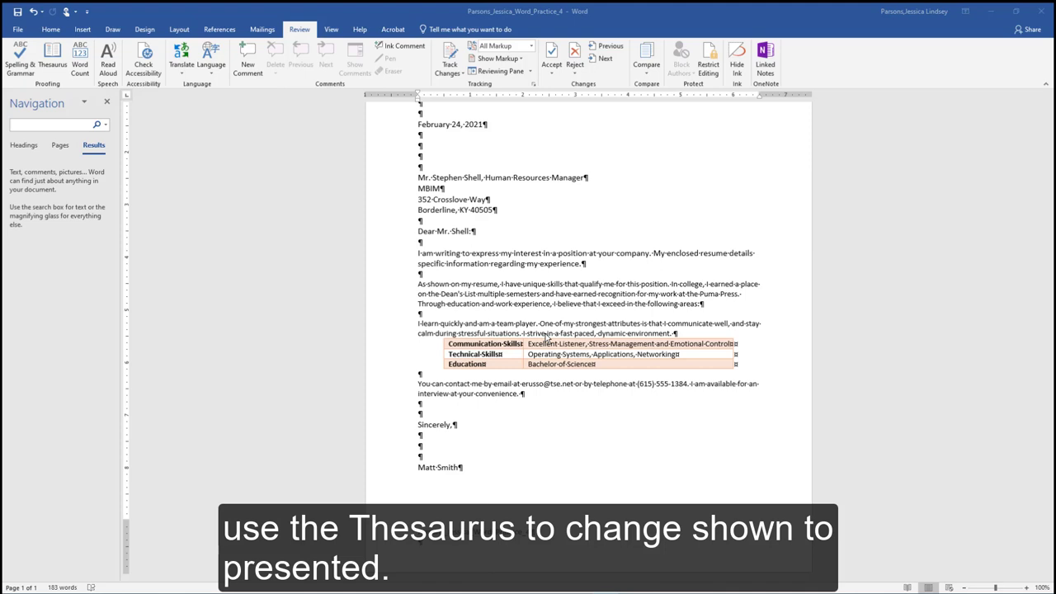
drag(428, 284, 450, 285)
right_click(441, 287)
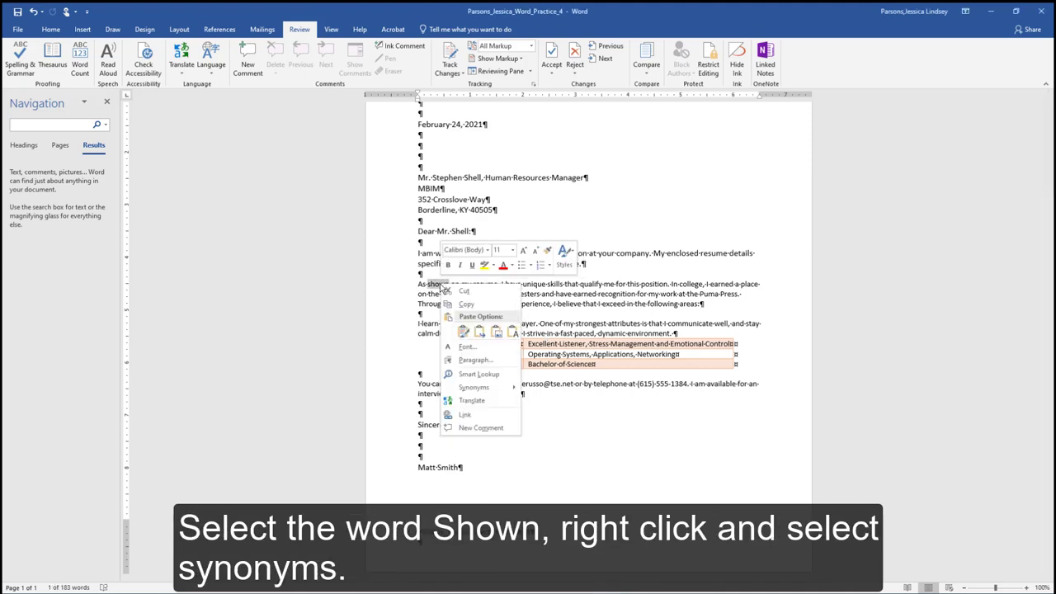
mouse_move(493, 389)
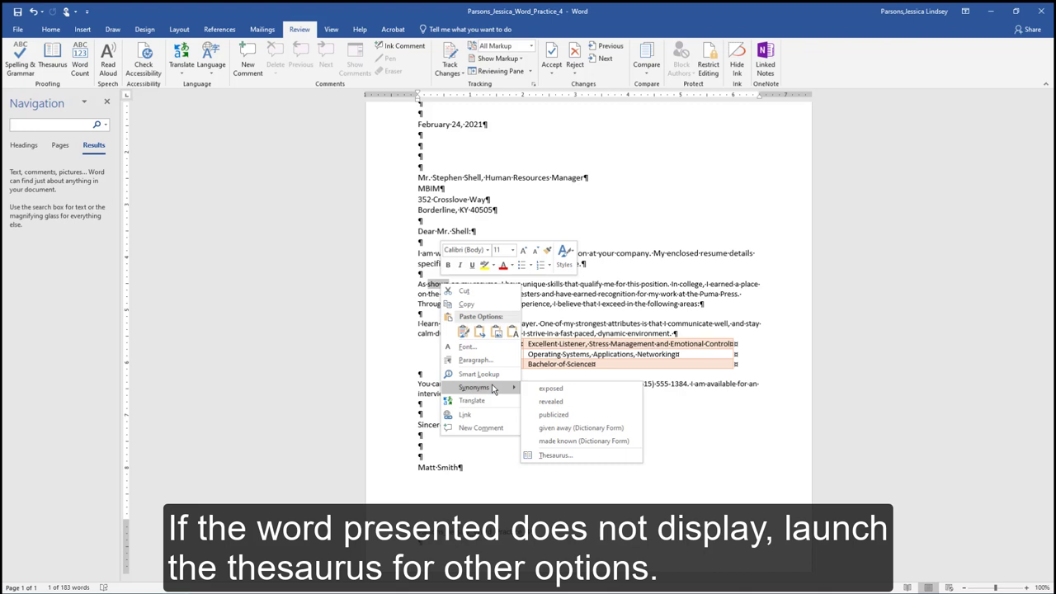
click(570, 455)
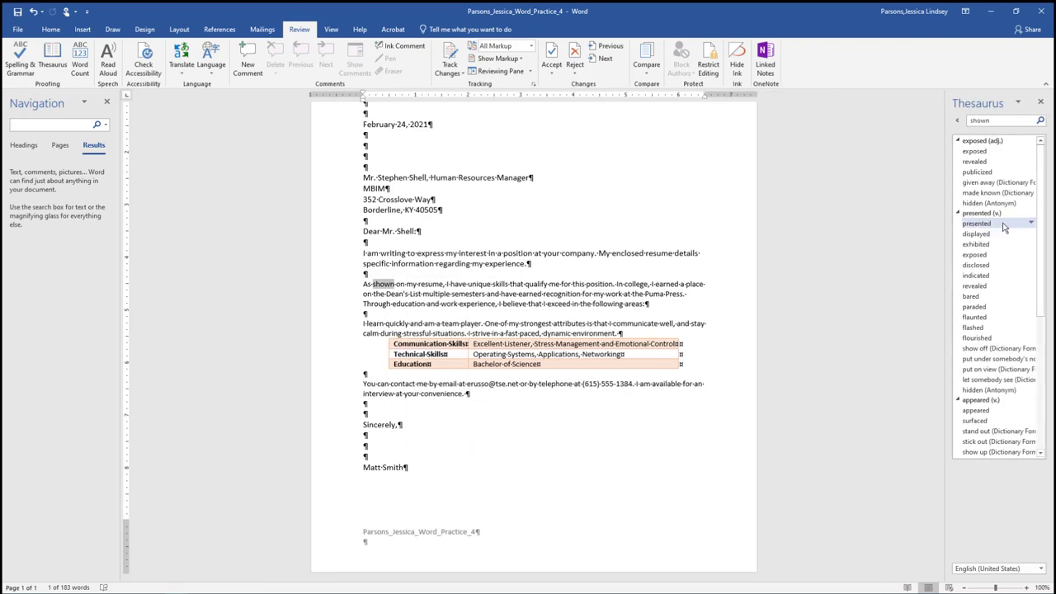
click(1031, 223)
click(1008, 233)
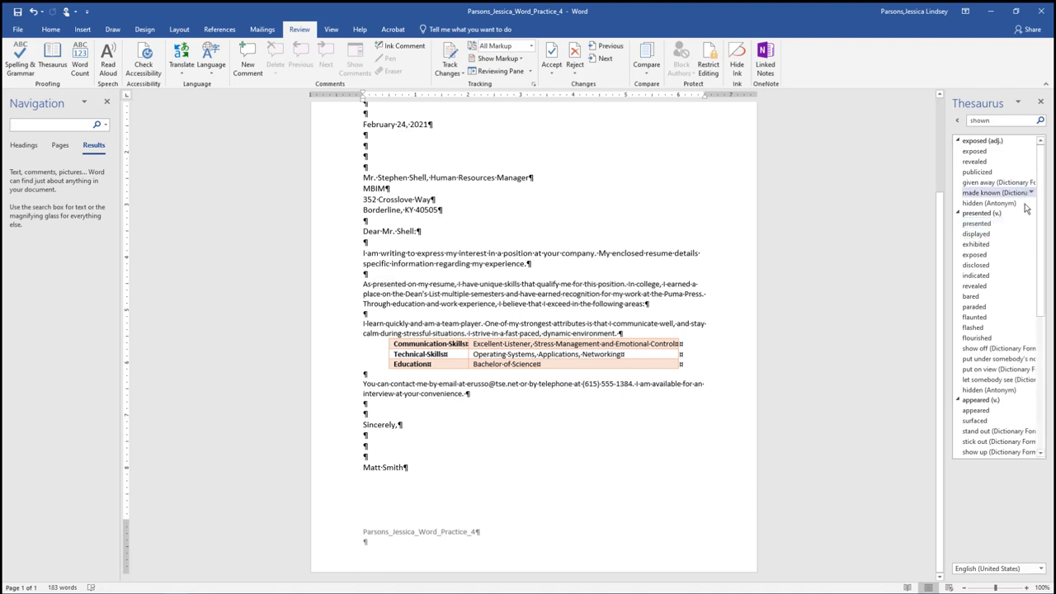
click(1041, 101)
click(107, 101)
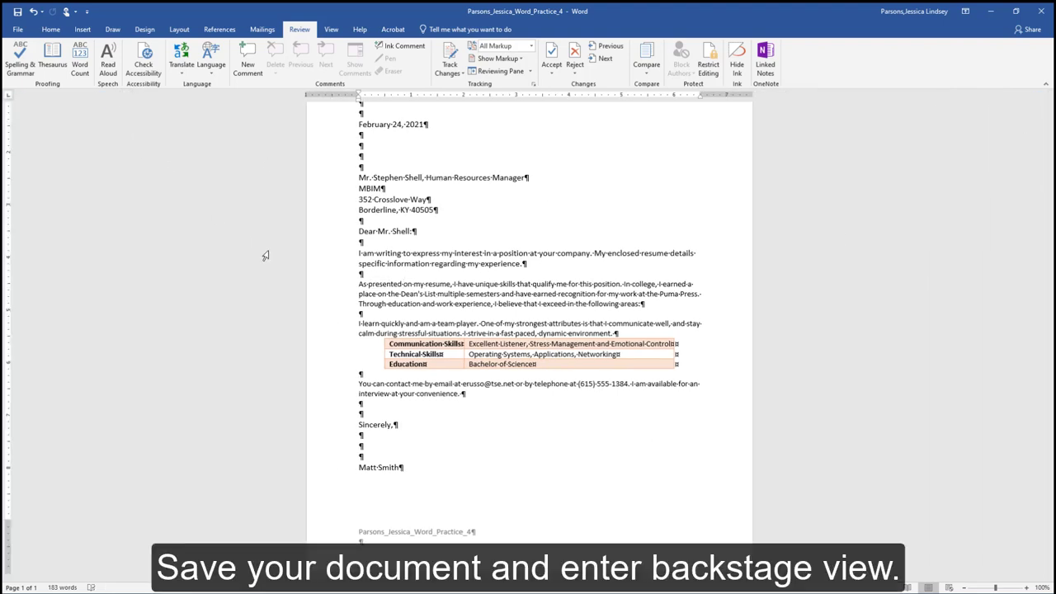
Save the letter and show all its document properties in File > Info.
click(16, 12)
click(18, 30)
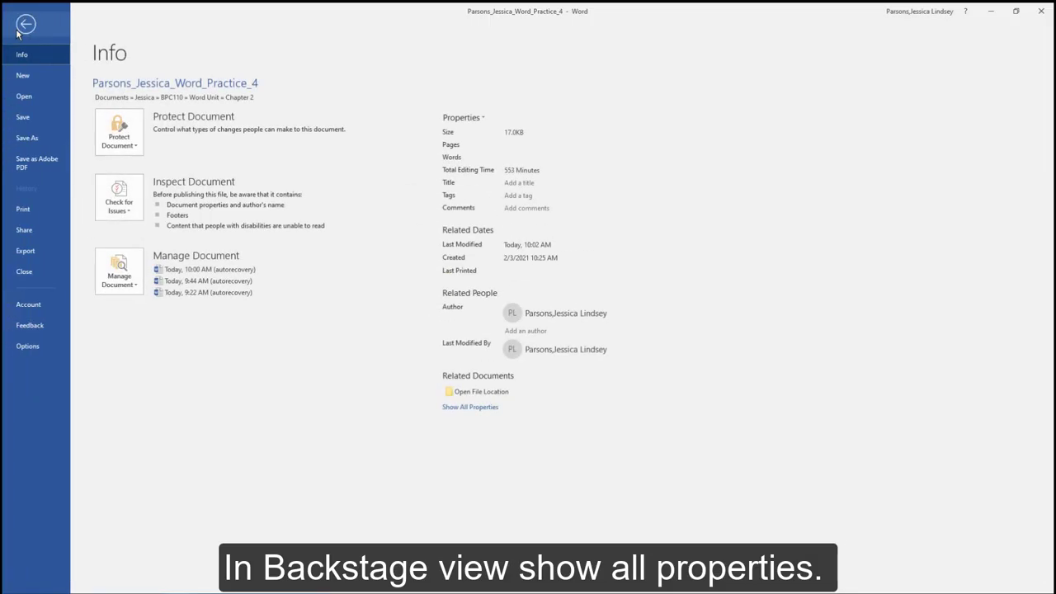
click(458, 407)
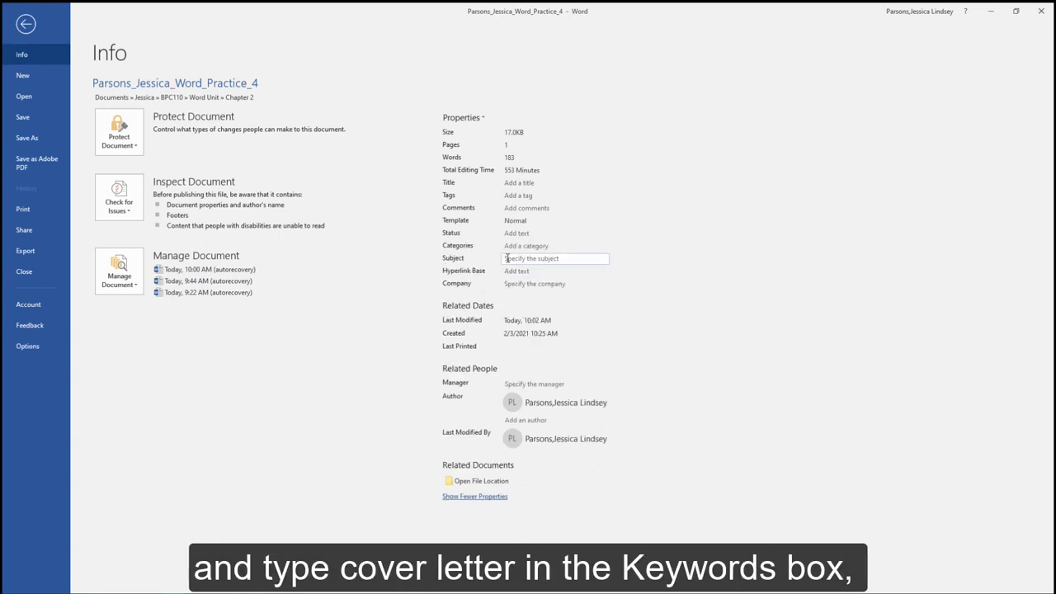
Set the Tags property to 'cover letter' and the Subject to 'BPC110 #123456'.
click(528, 195)
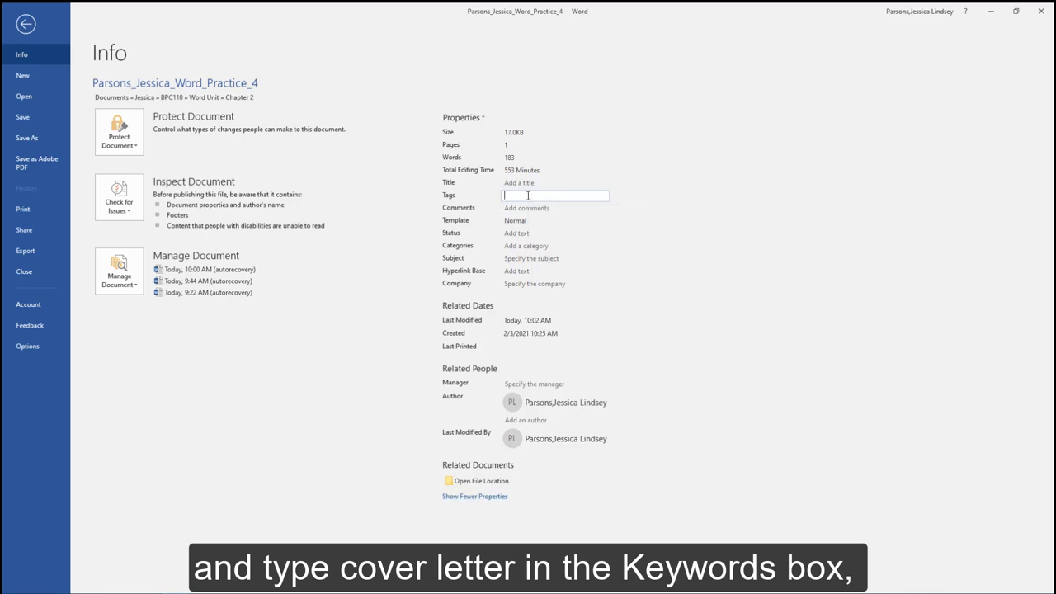
text(cover letter)
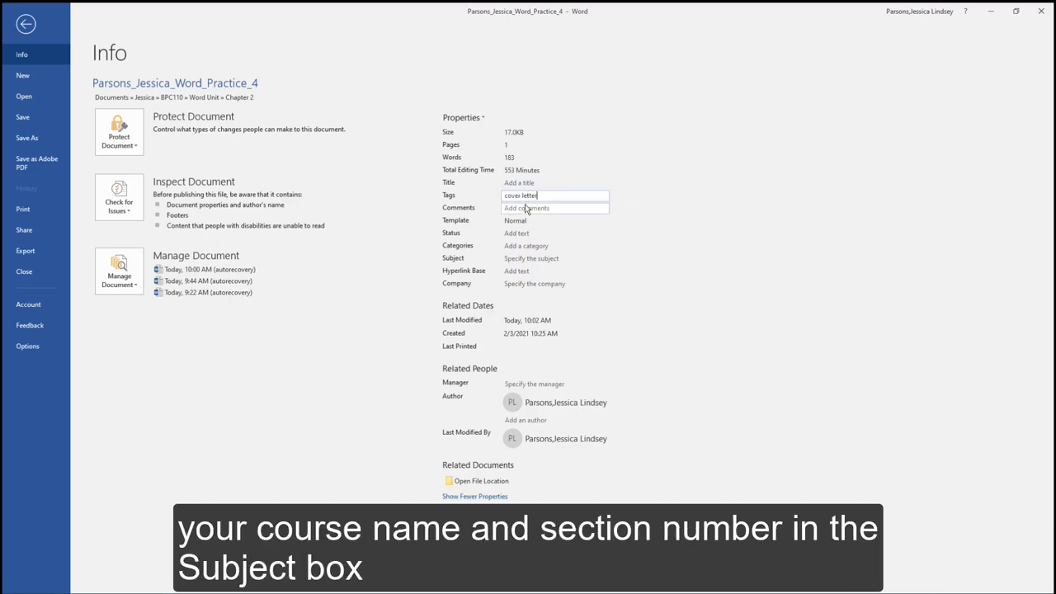
click(522, 259)
text(BPC110)
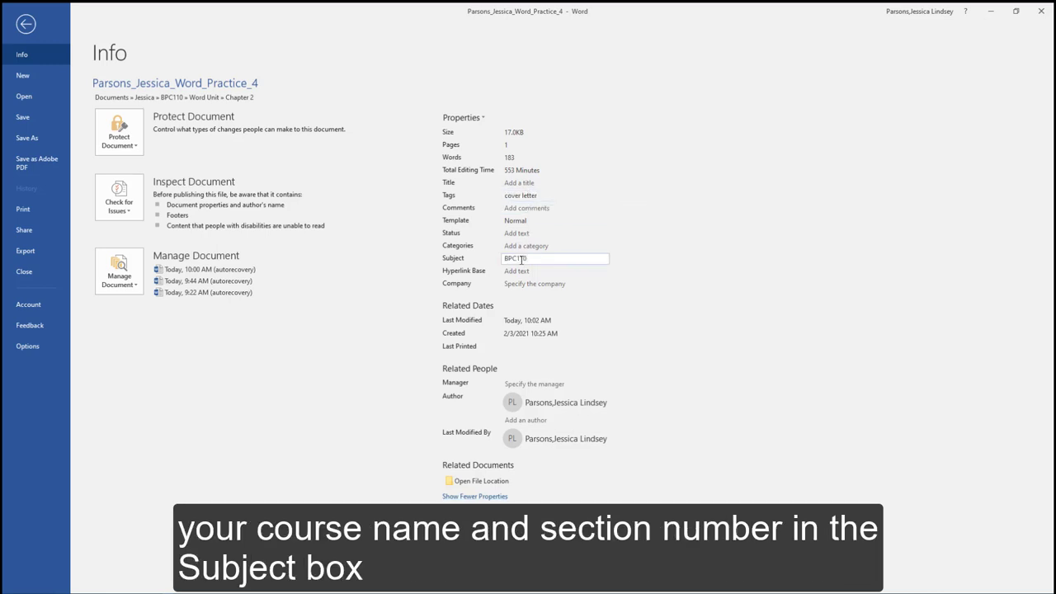
text( #123456)
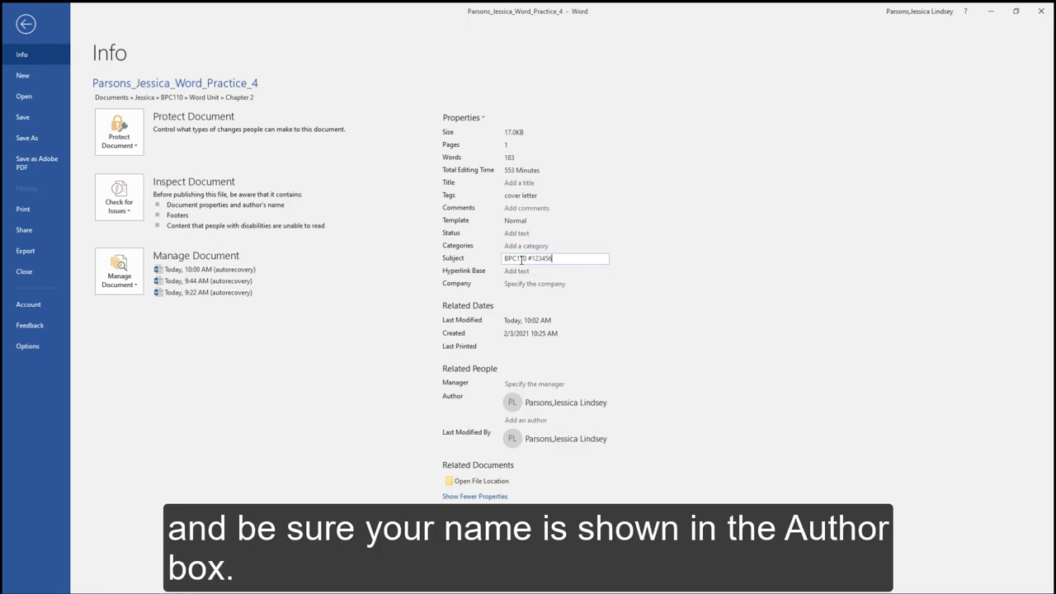
mouse_move(506, 409)
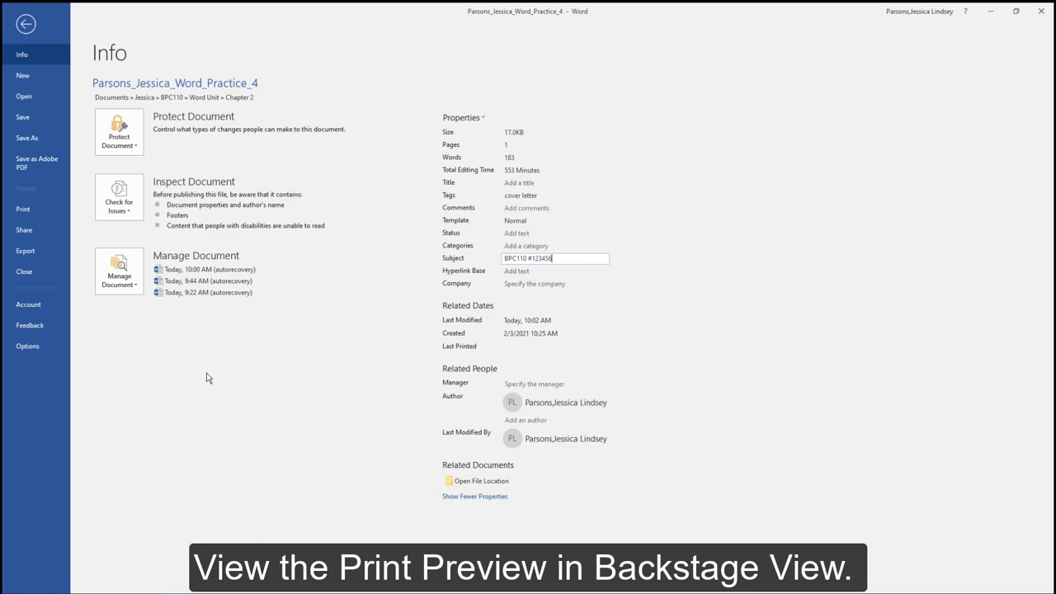
Preview the finished one-page cover letter, with its skills table and file-name footer, in Print view.
click(30, 209)
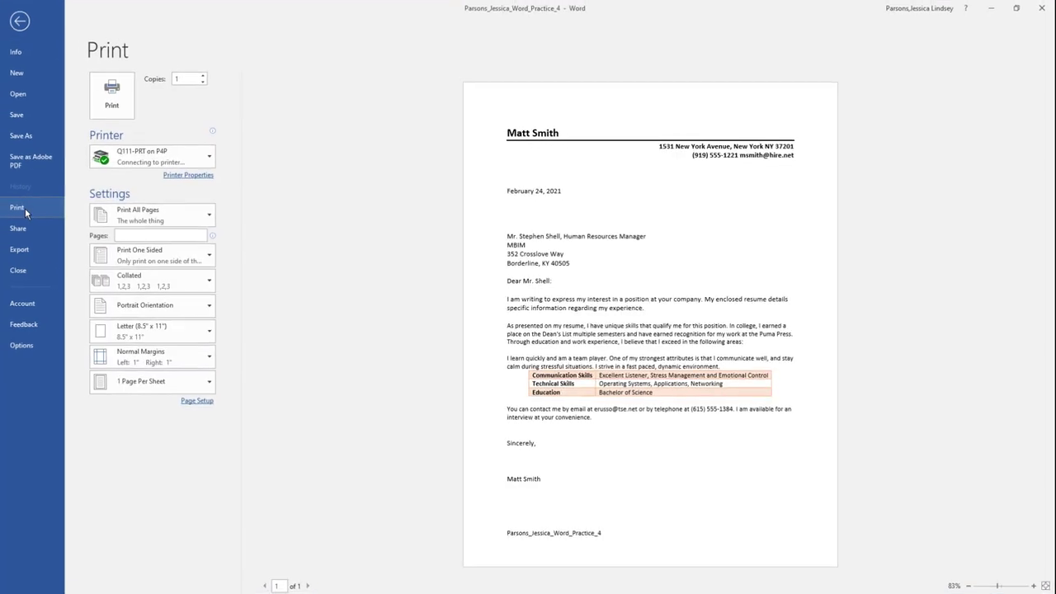